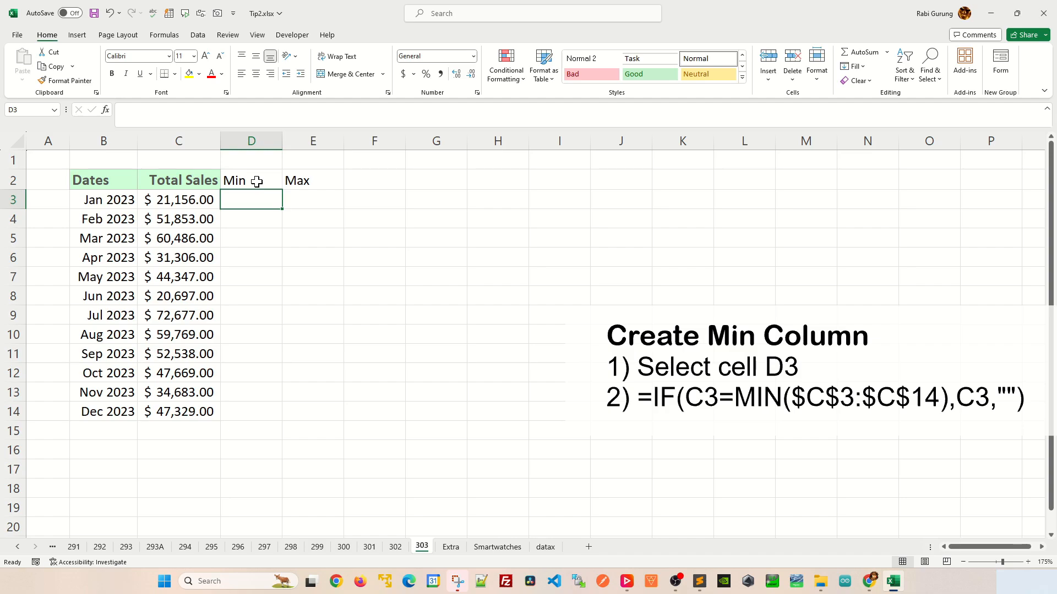
# - Enter the formula =IF(C3=MIN($C$3:$C$14),C3,0) in cell D3 of the Min column
pyautogui.write('=IF')
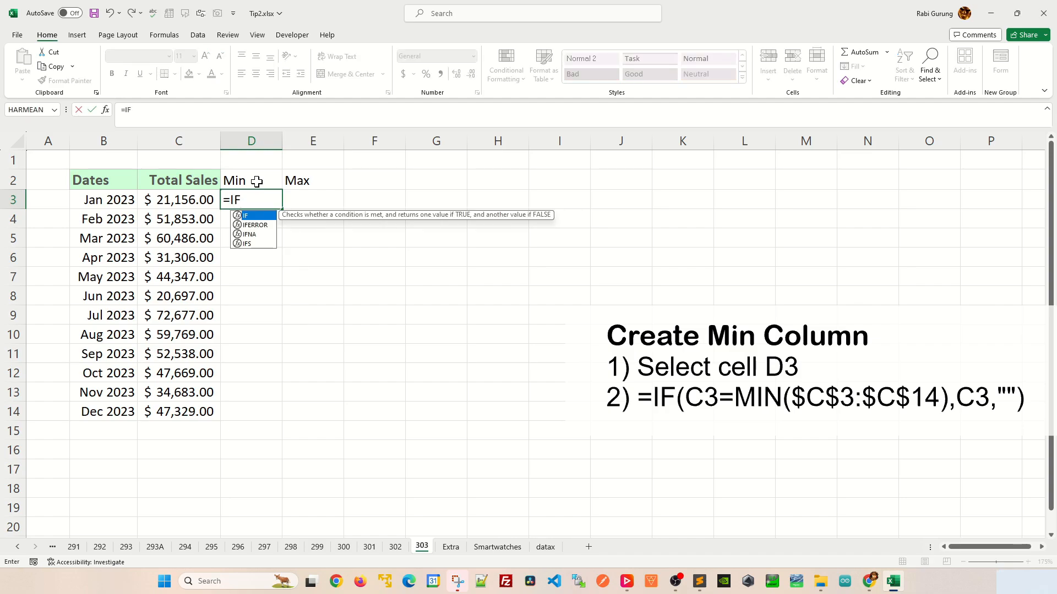
pyautogui.write('(')
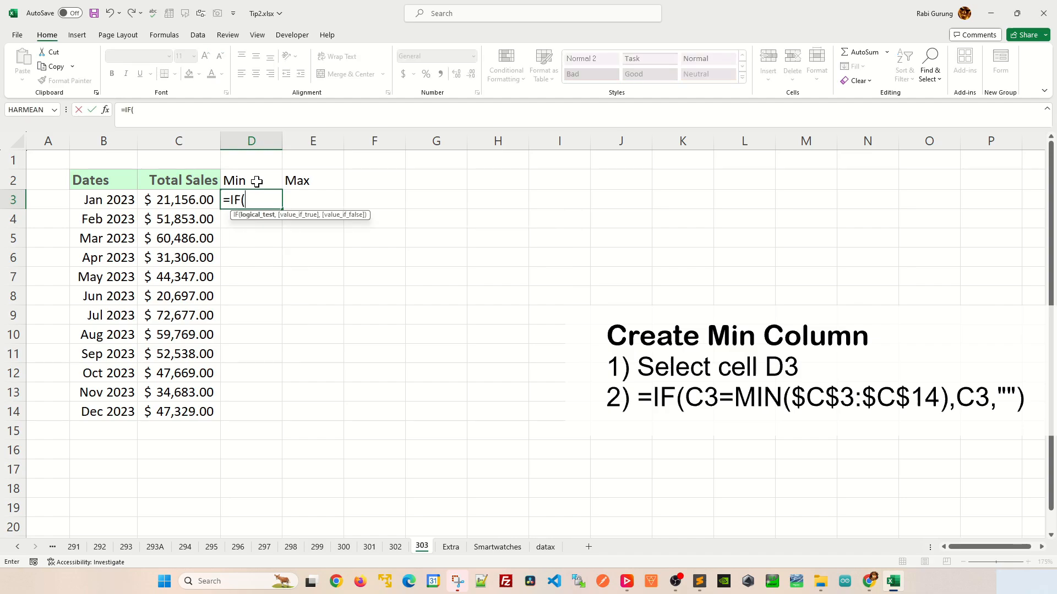
pyautogui.click(188, 200)
pyautogui.write('=')
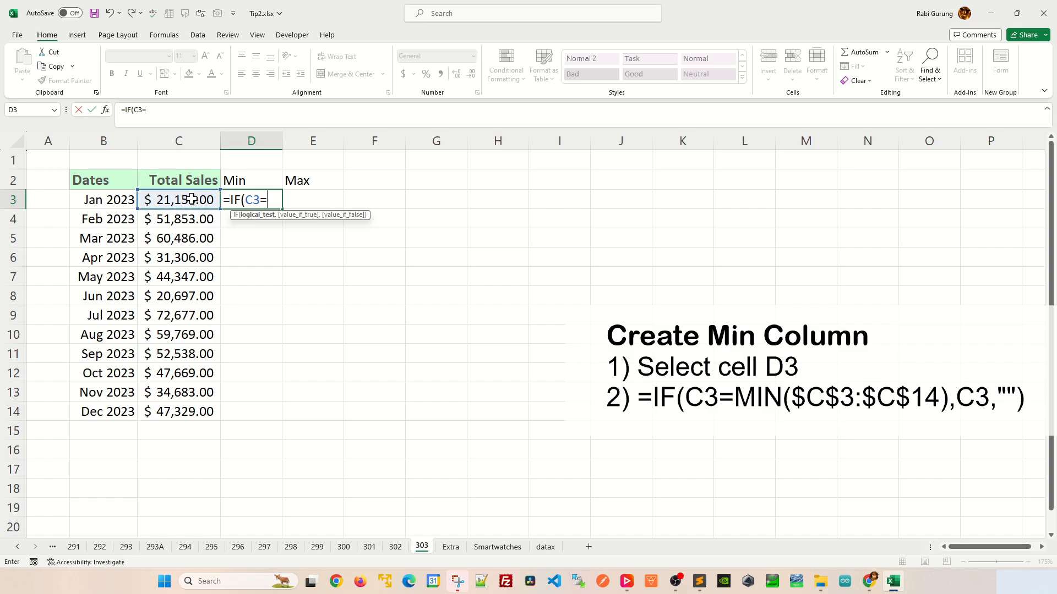
pyautogui.write('MIN(')
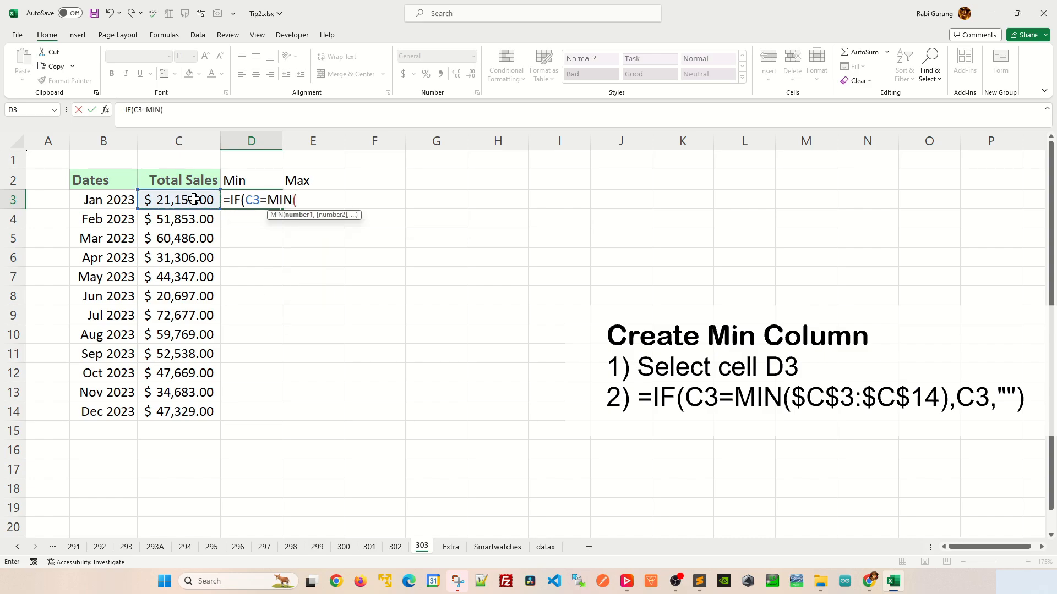
pyautogui.moveTo(197, 202); pyautogui.dragTo(209, 413)
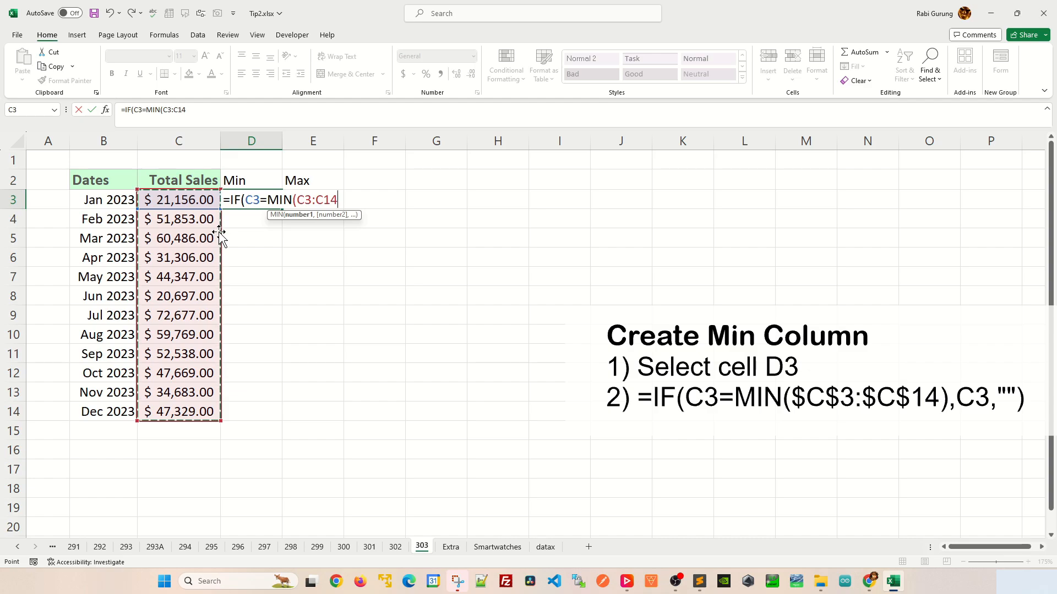
pyautogui.press('F4')
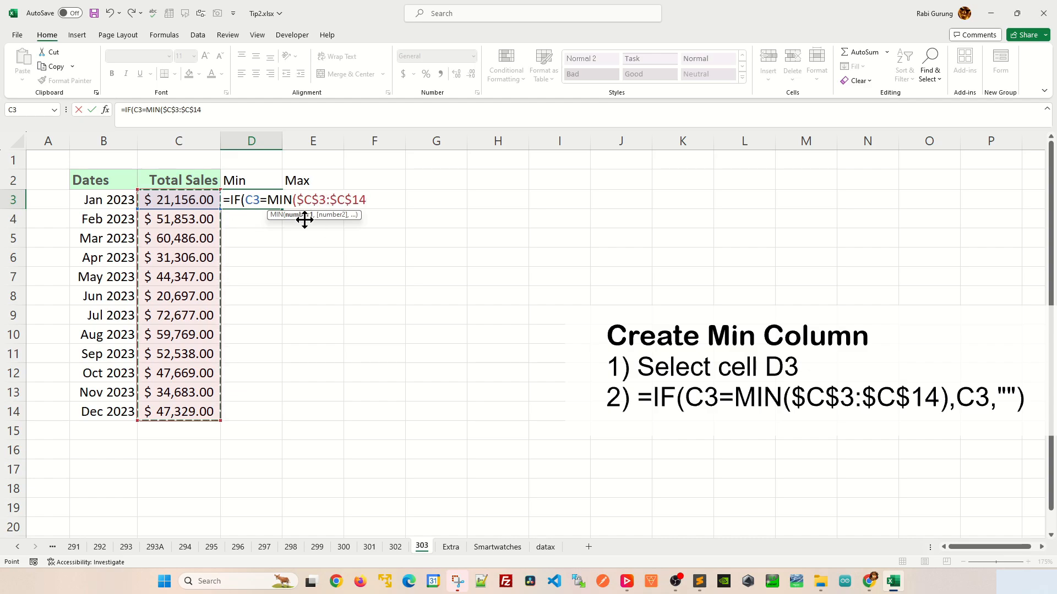
pyautogui.write(')')
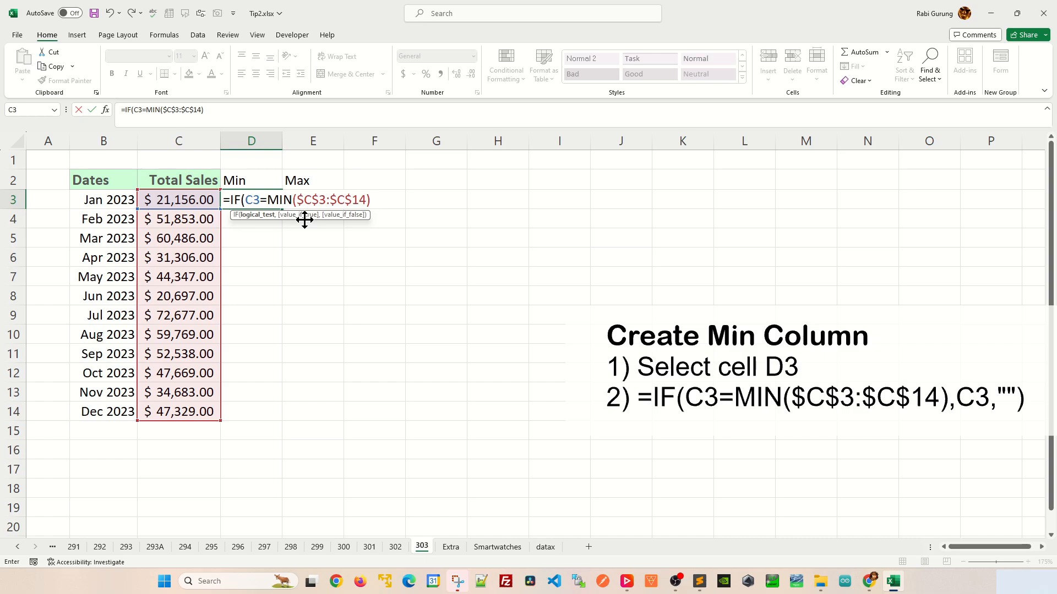
pyautogui.write(',')
pyautogui.click(210, 203)
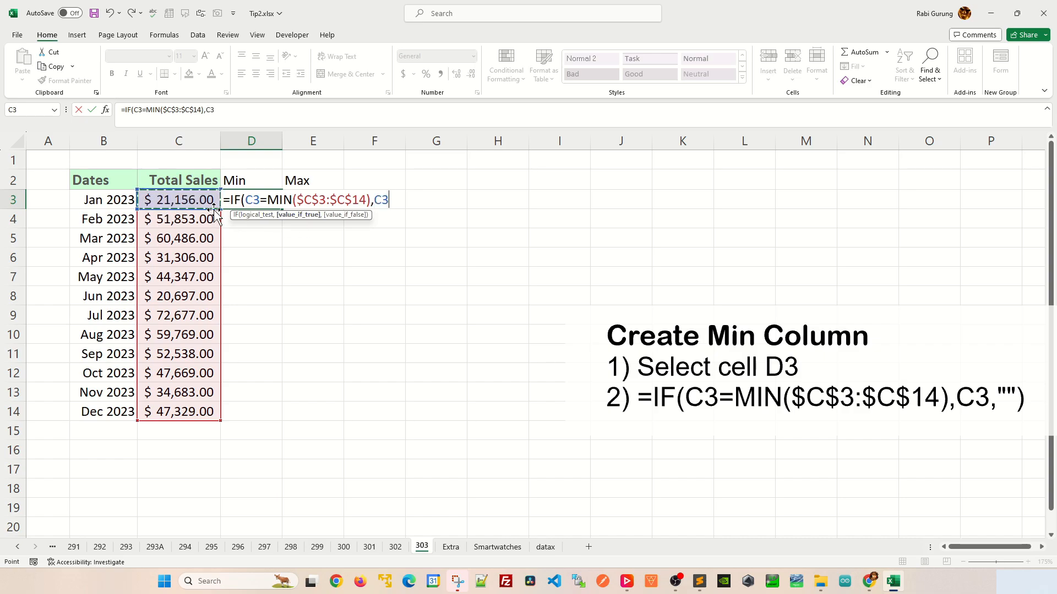
pyautogui.write(',')
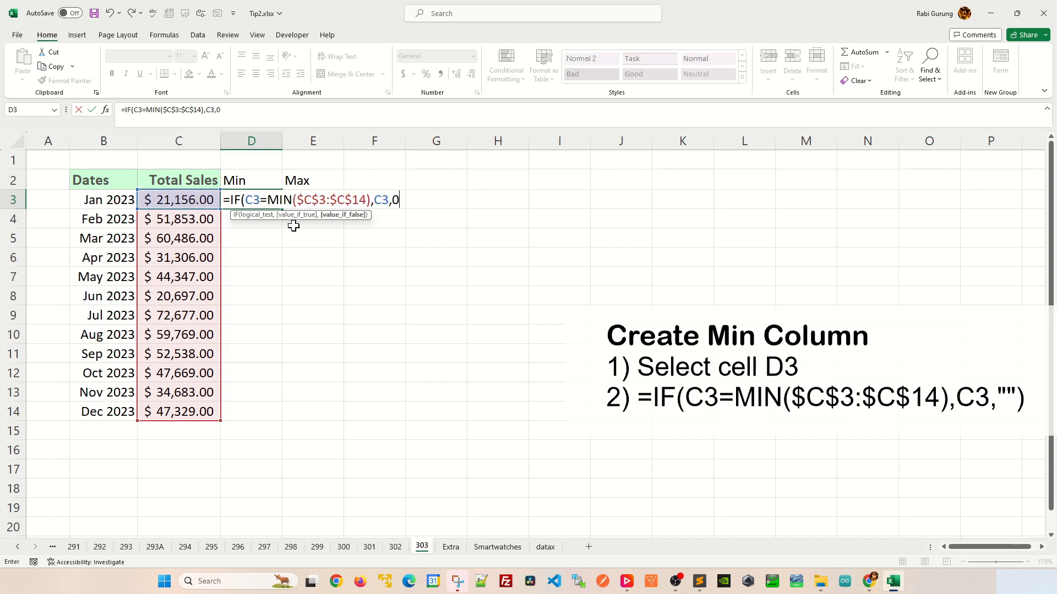
pyautogui.write('0)')
pyautogui.press('Return')
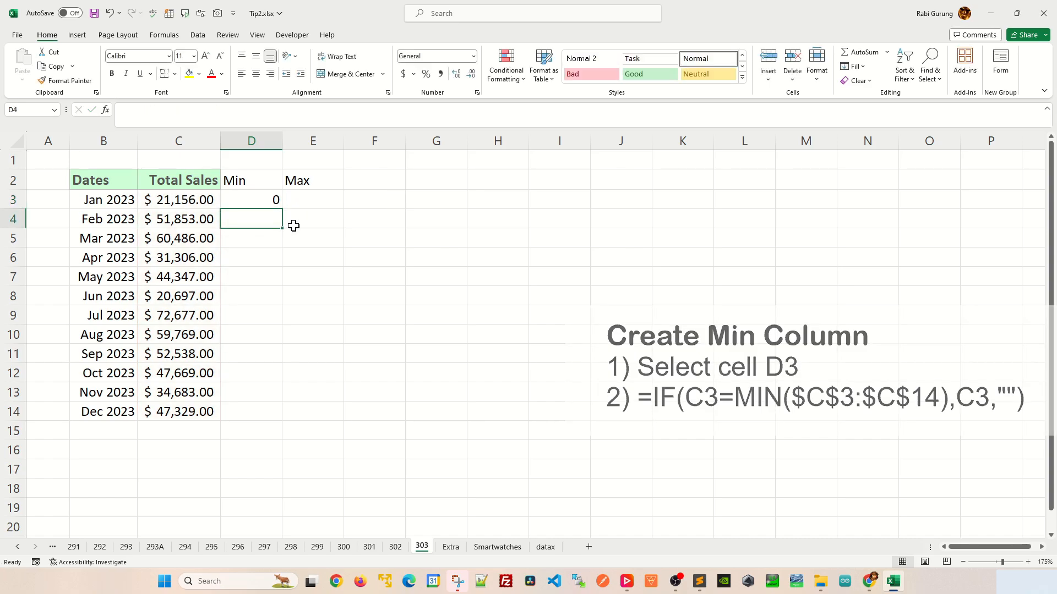
# - Select cell E3, the first data cell of the Max column
pyautogui.click(306, 197)
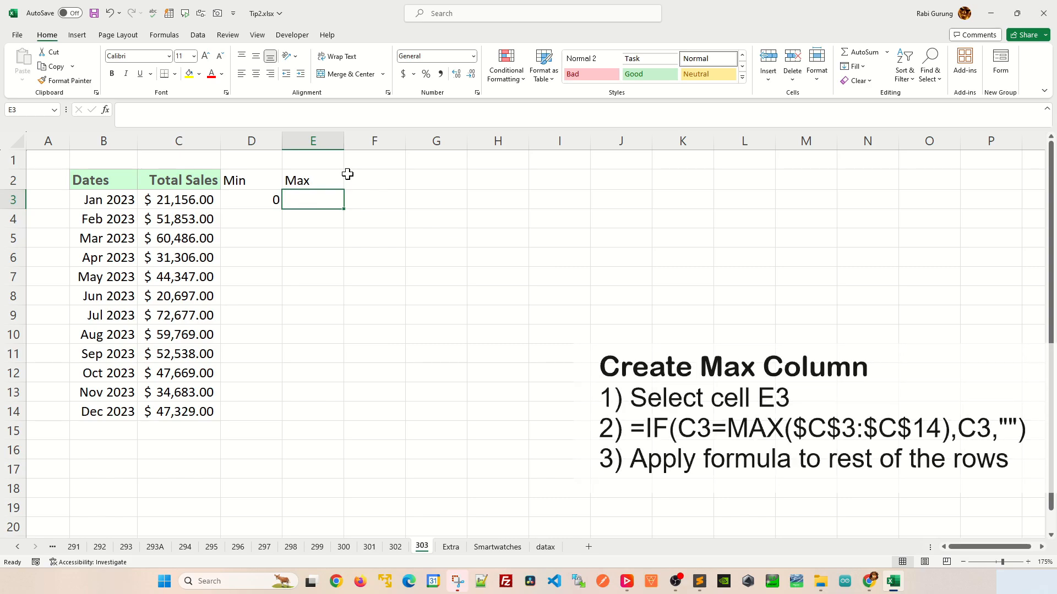
pyautogui.write('=IF(')
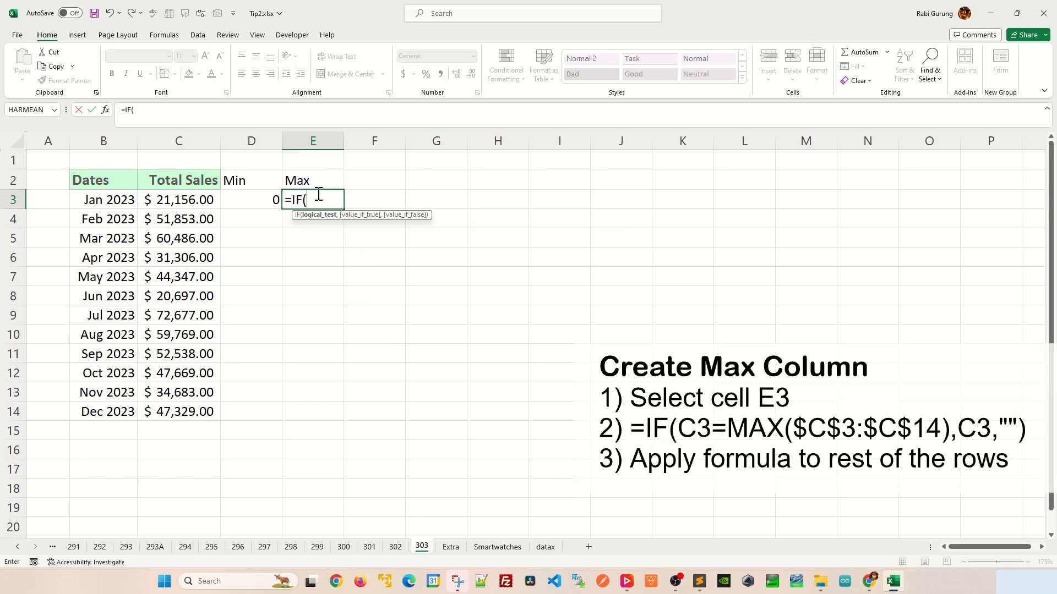
pyautogui.write('C2')
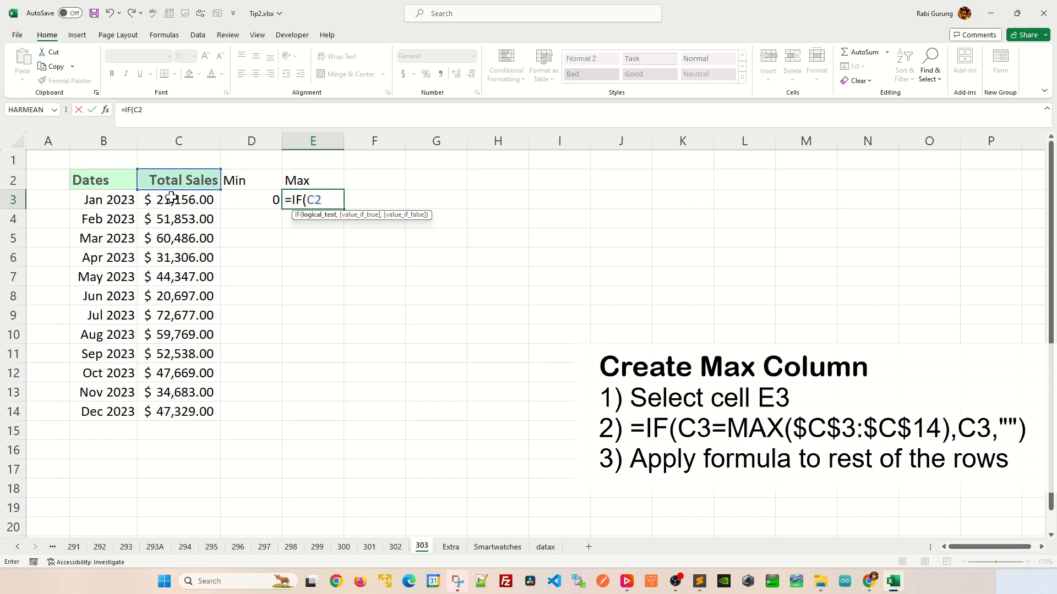
pyautogui.press('BackSpace')
pyautogui.write('3')
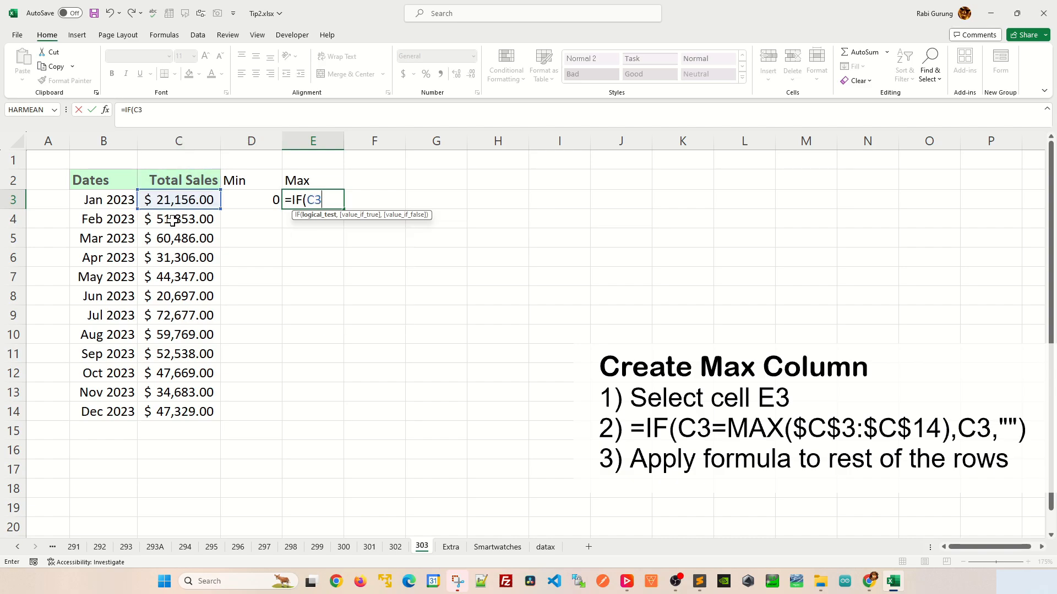
pyautogui.press('BackSpace')
pyautogui.press('BackSpace')
pyautogui.press('BackSpace')
pyautogui.press('BackSpace')
pyautogui.press('BackSpace')
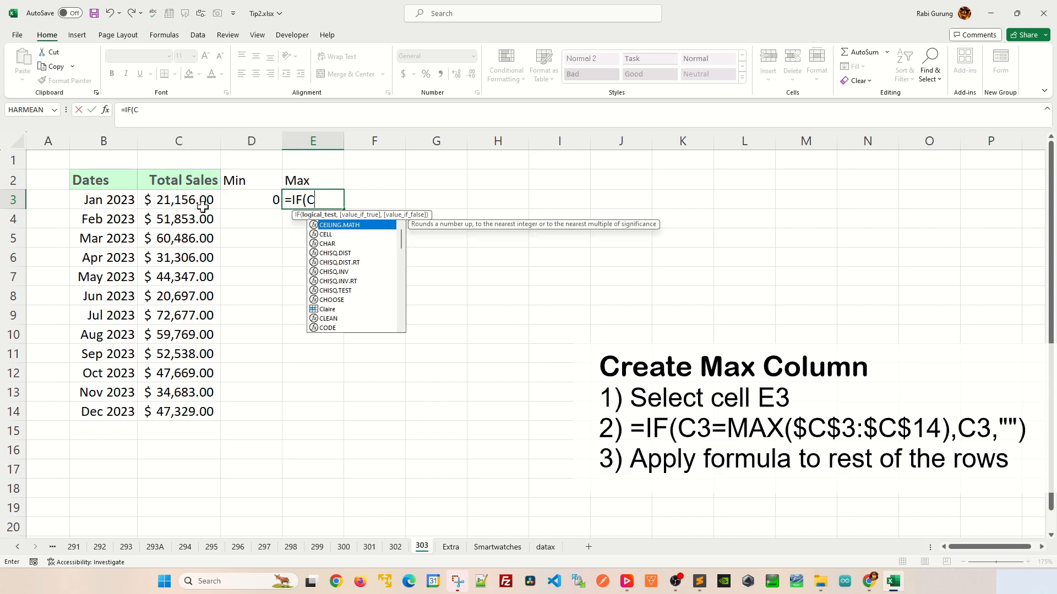
# - Enter the formula =IF(C3=MAX($C$3:$C$14),C3,0) in cell E3 of the Max column
pyautogui.write('=IF(')
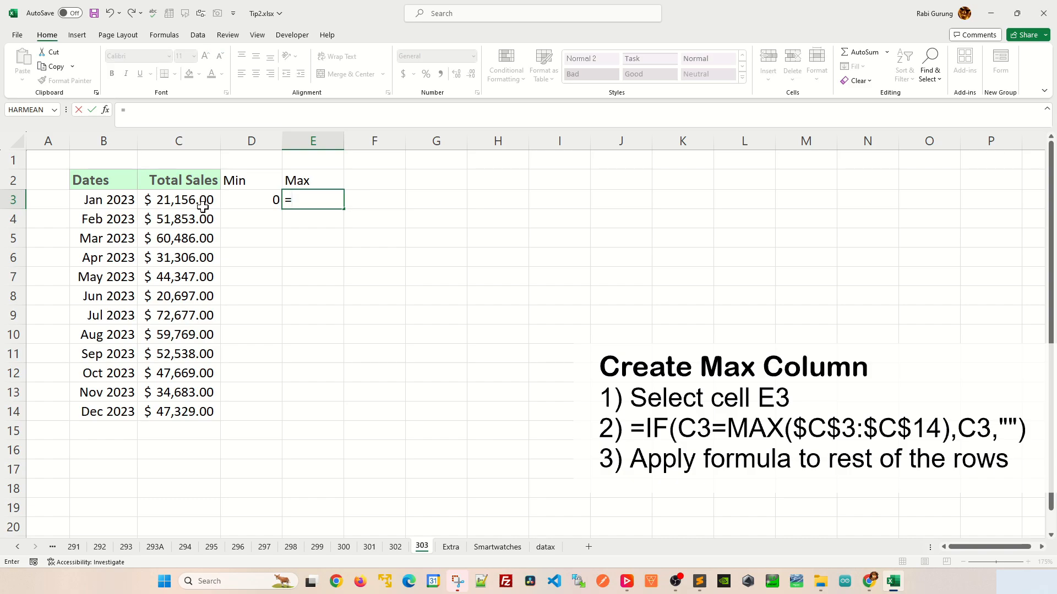
pyautogui.click(179, 207)
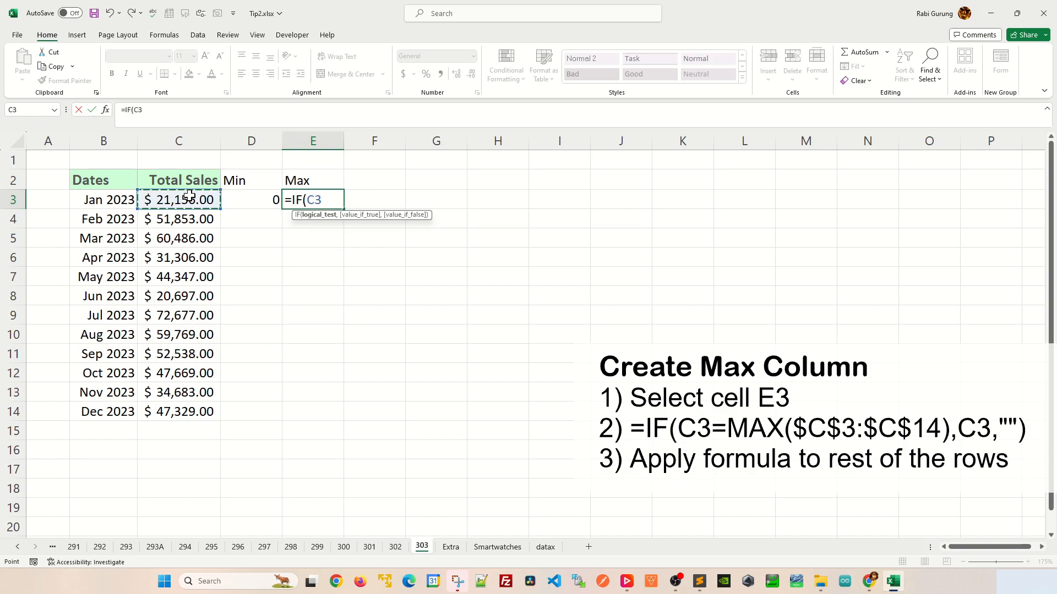
pyautogui.write('=MAX')
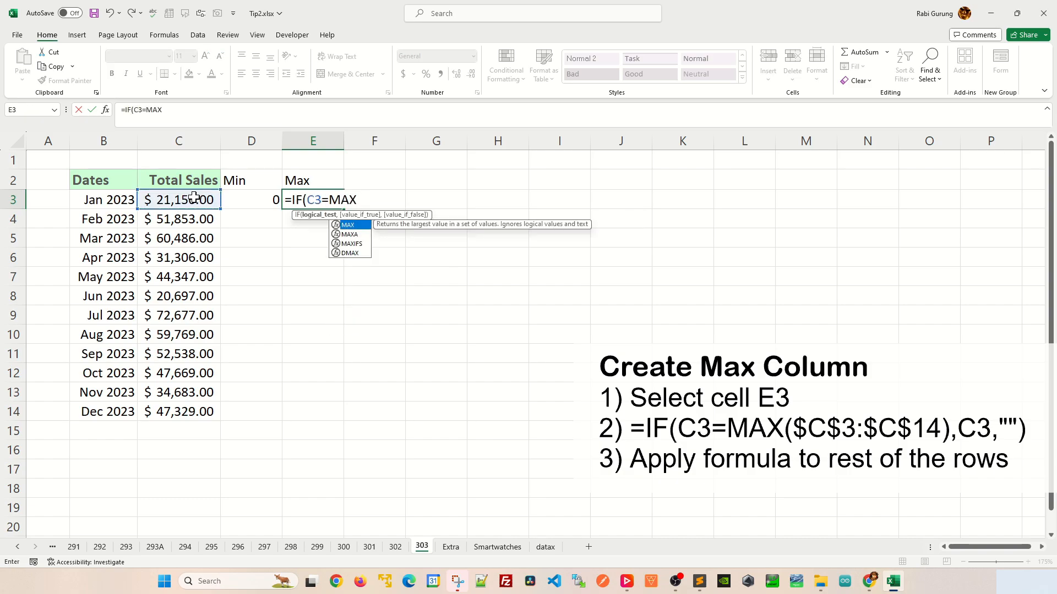
pyautogui.write('(')
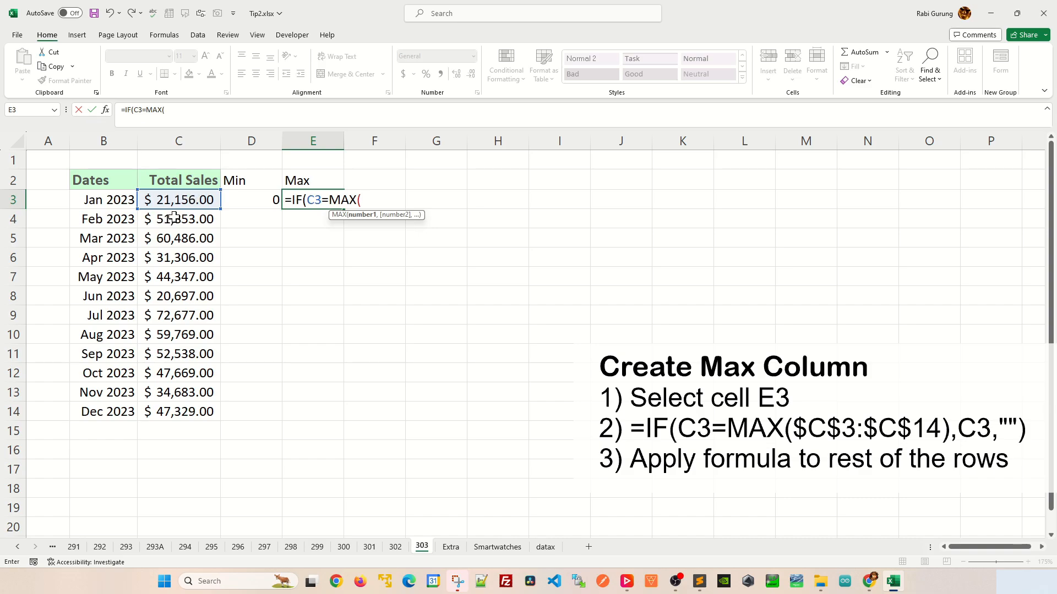
pyautogui.moveTo(177, 199); pyautogui.dragTo(158, 406)
pyautogui.press('F4')
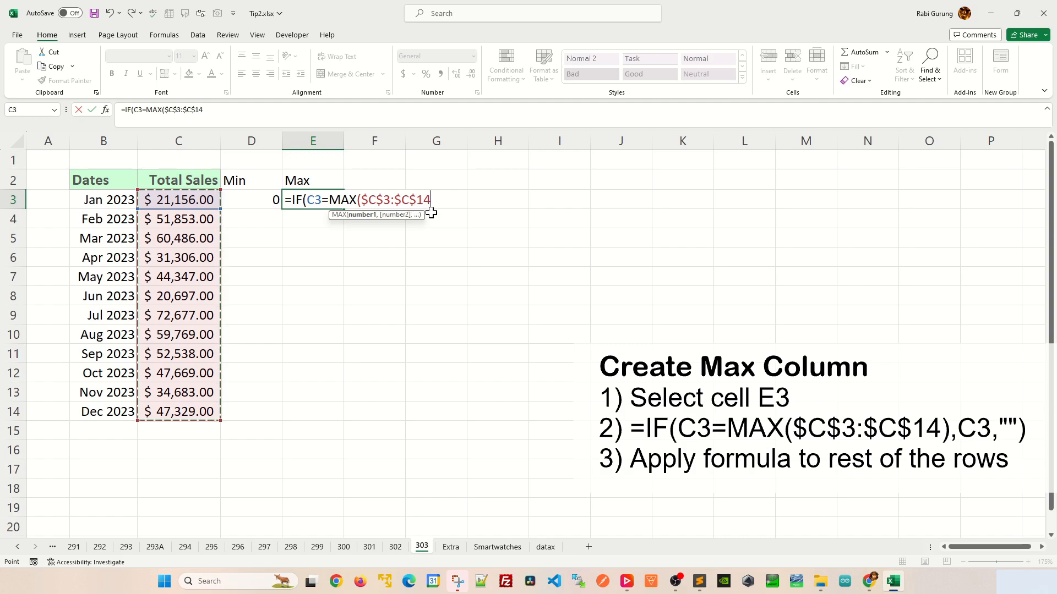
pyautogui.write(')')
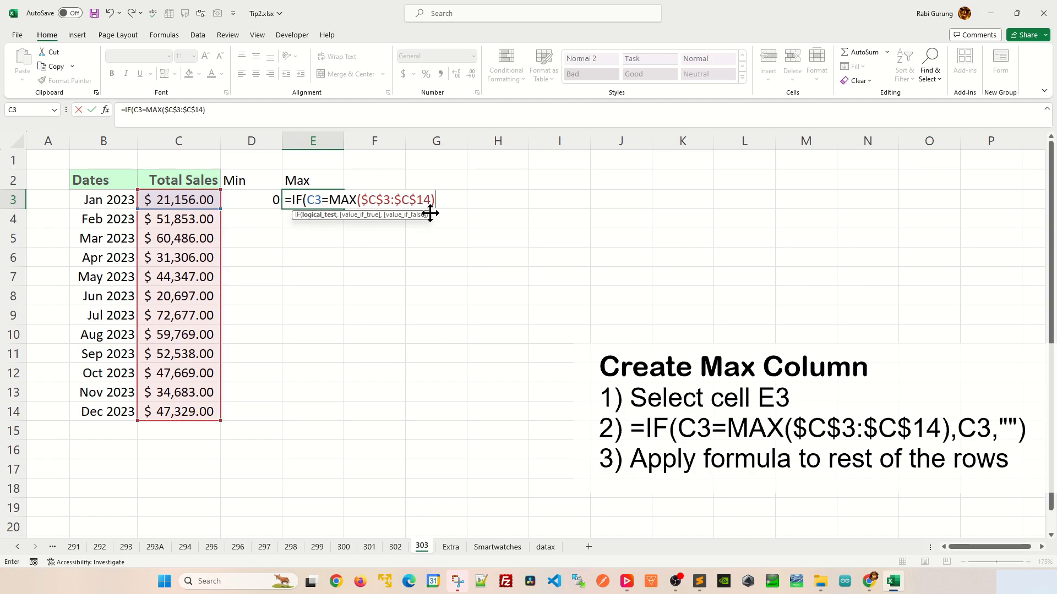
pyautogui.write(',')
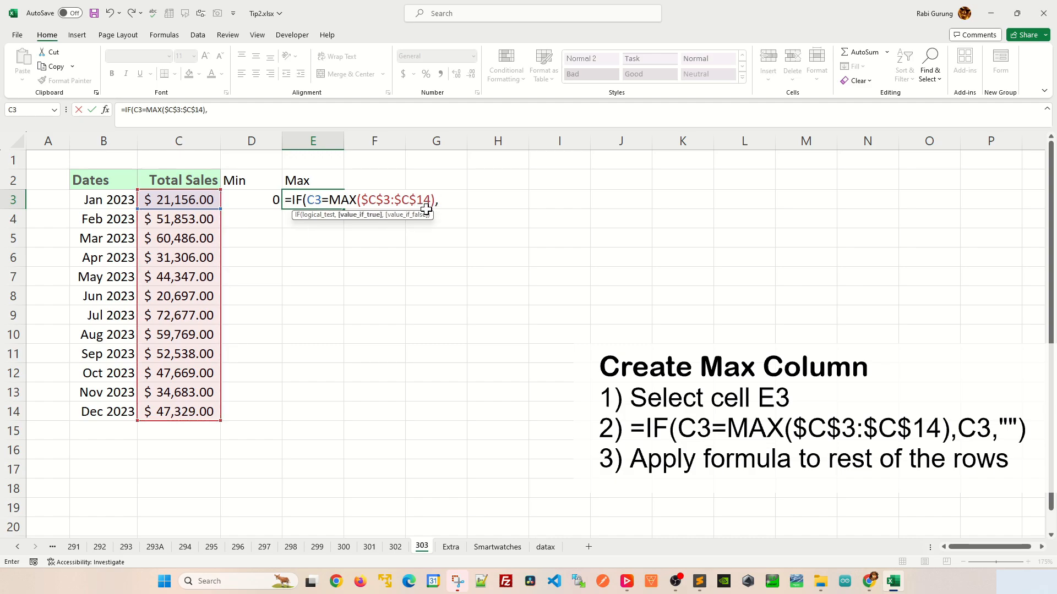
pyautogui.click(189, 201)
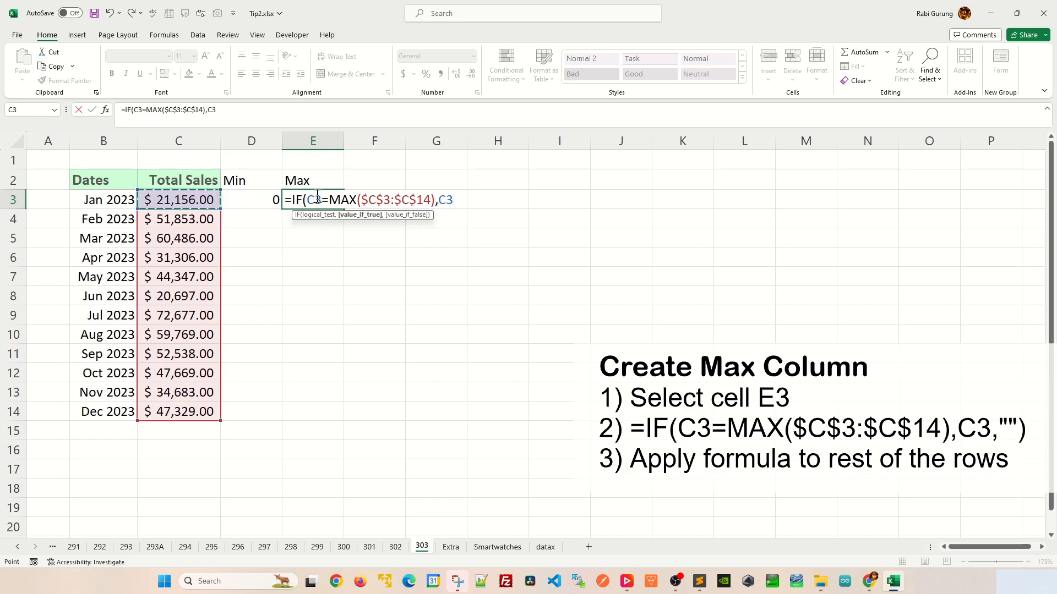
pyautogui.write(',')
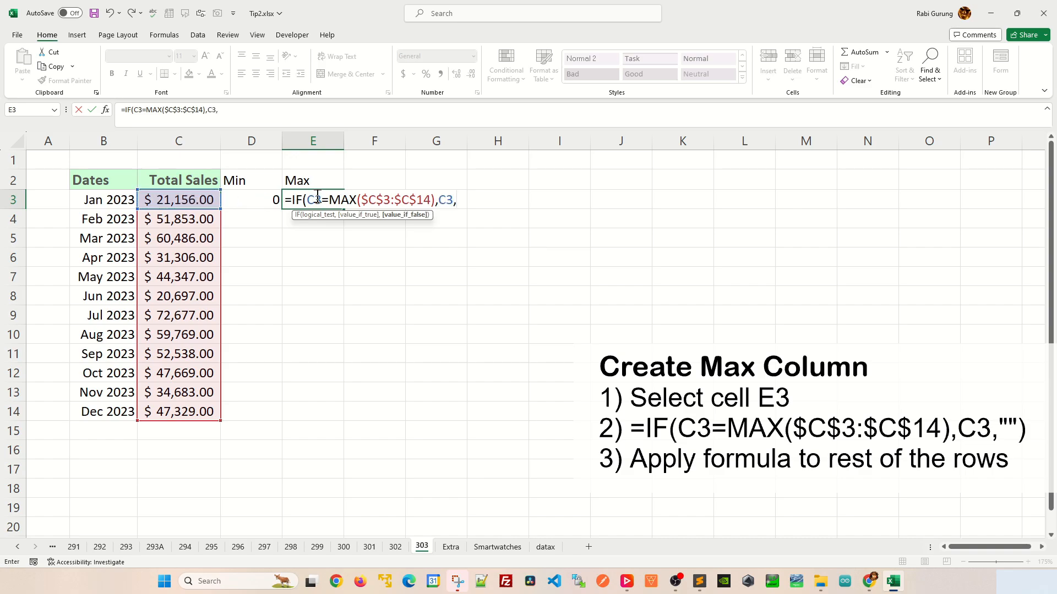
pyautogui.write('0)')
pyautogui.press('Return')
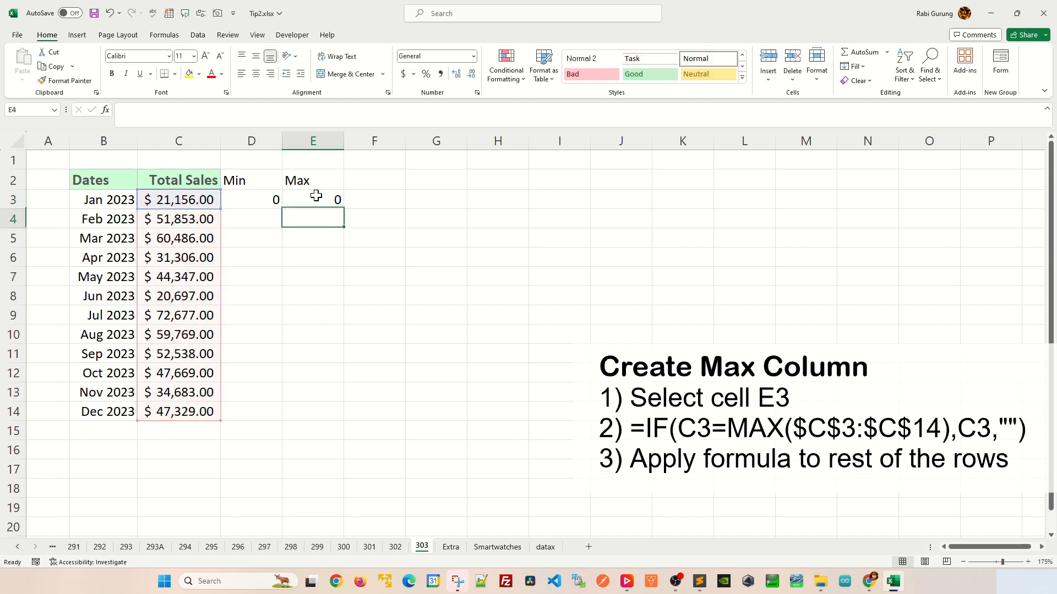
# - Fill the Min and Max formulas from D3:E3 down through row 14 and check the filled cells against Total Sales
pyautogui.moveTo(259, 207); pyautogui.dragTo(348, 416)
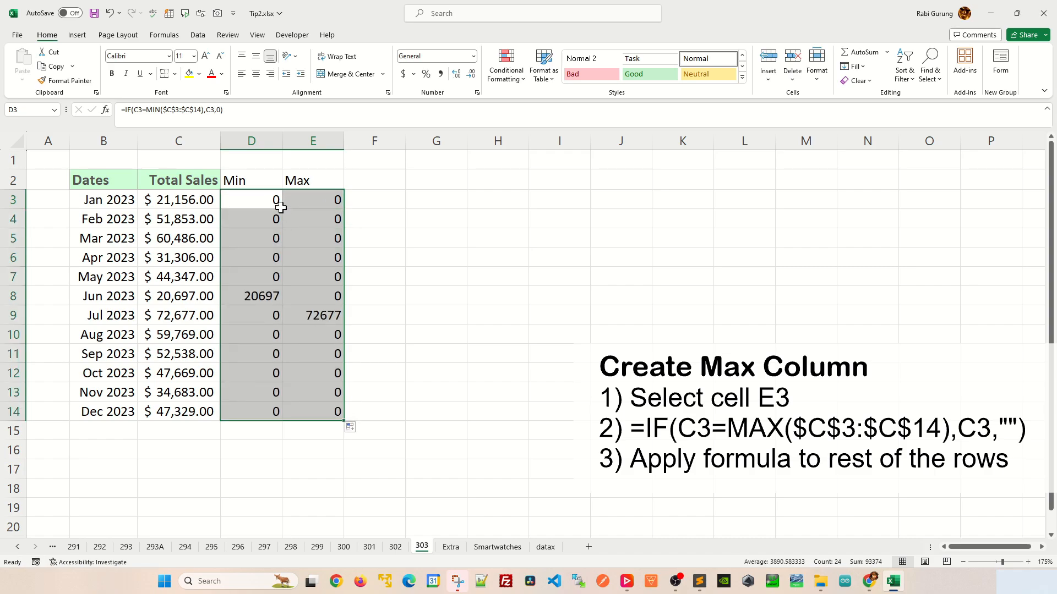
pyautogui.click(257, 244)
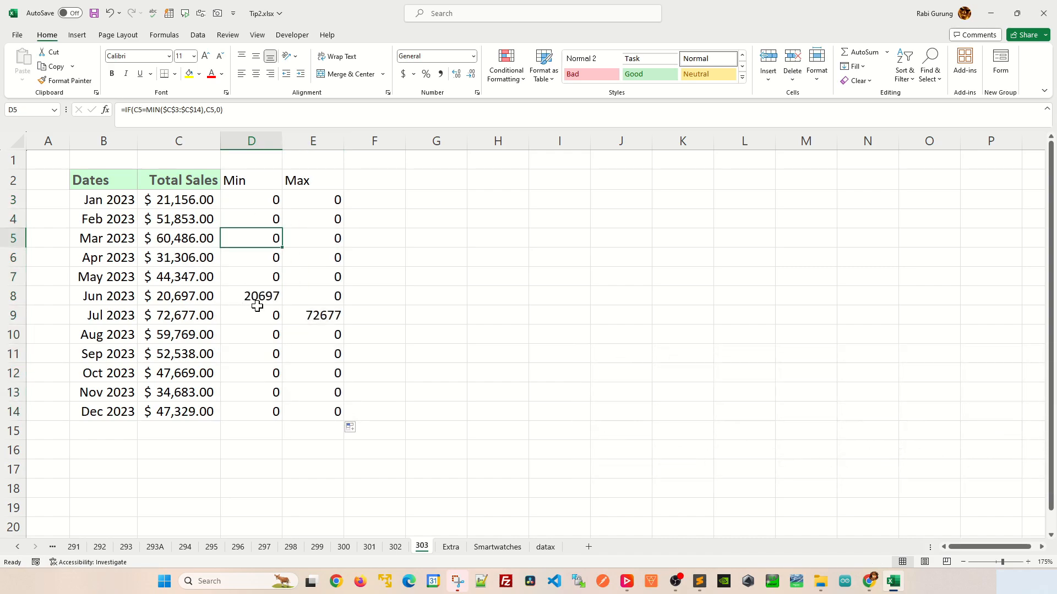
pyautogui.click(196, 299)
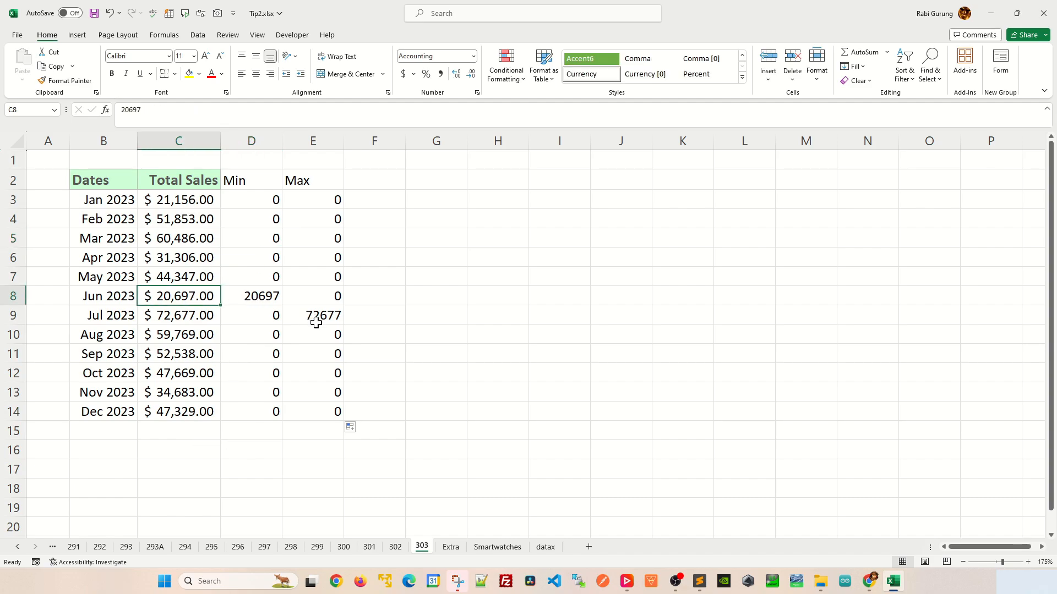
pyautogui.click(316, 323)
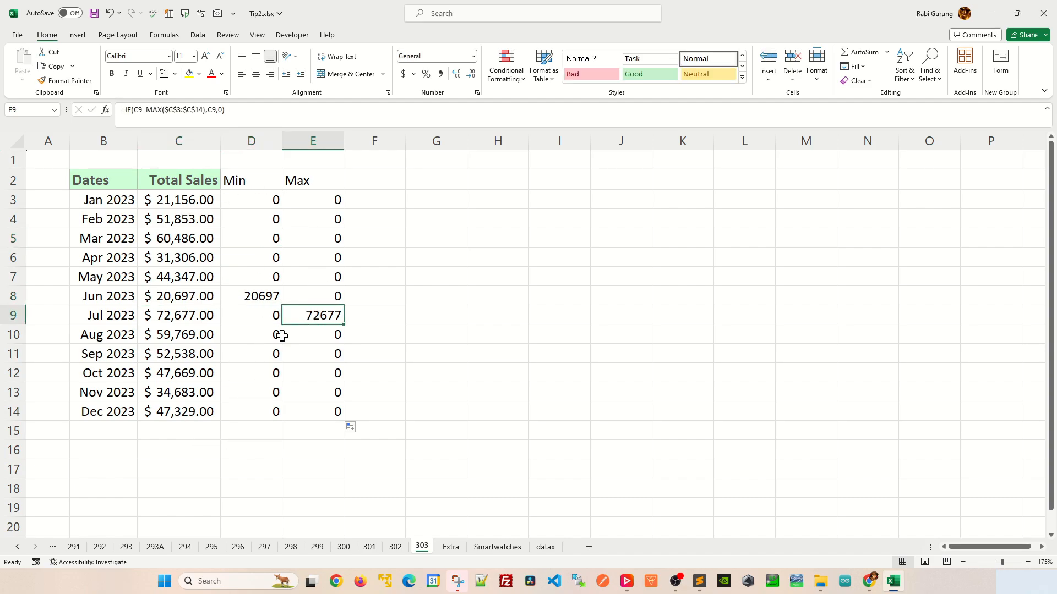
pyautogui.click(404, 219)
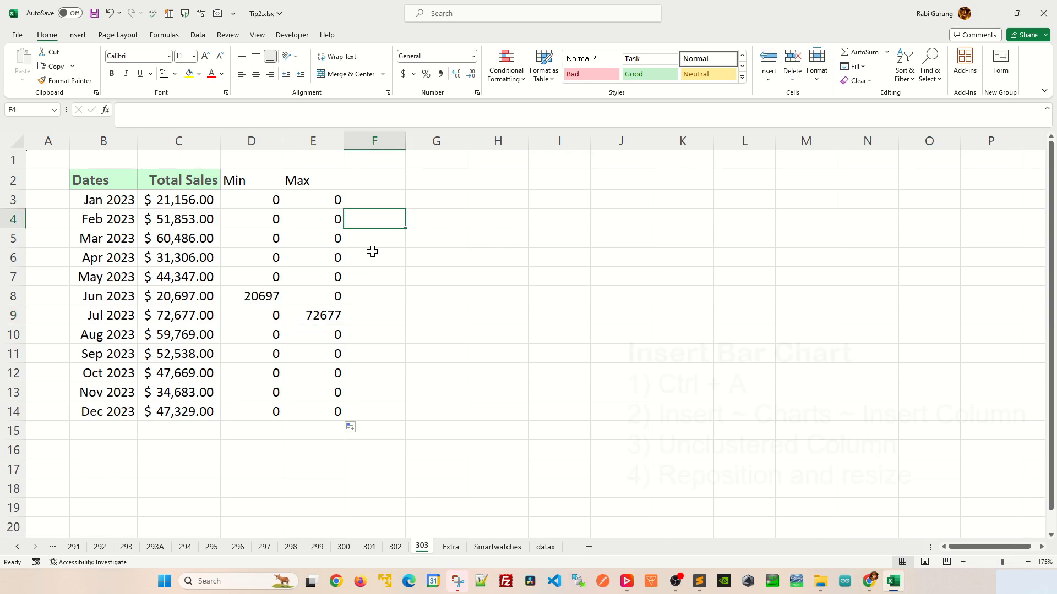
# - Insert a 2-D clustered column chart from the whole sales table and move it beside the Max column, starting near cell F2
pyautogui.click(247, 260)
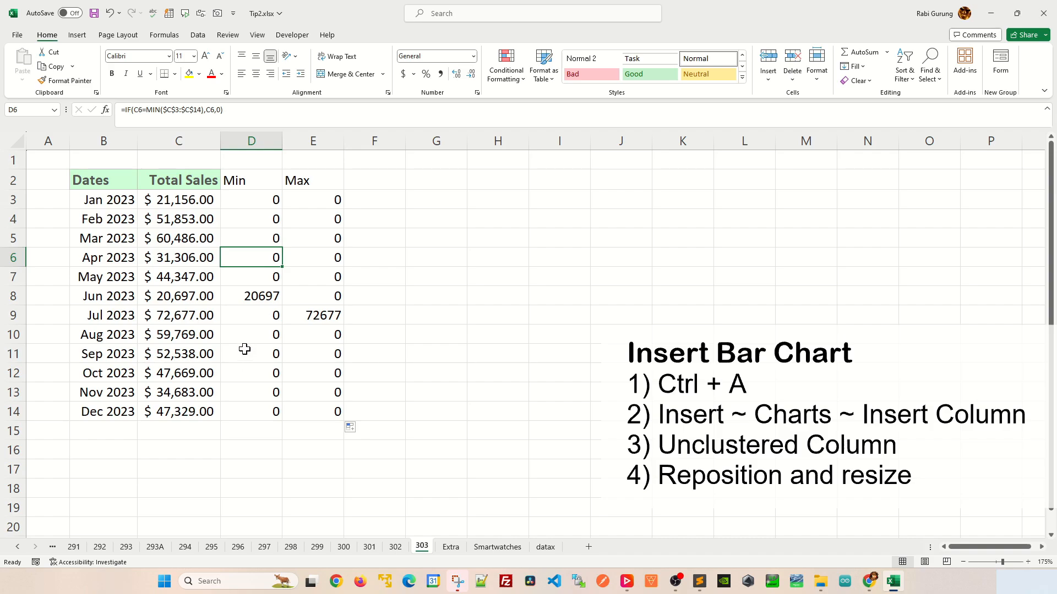
pyautogui.hotkey('ctrl', 'a')
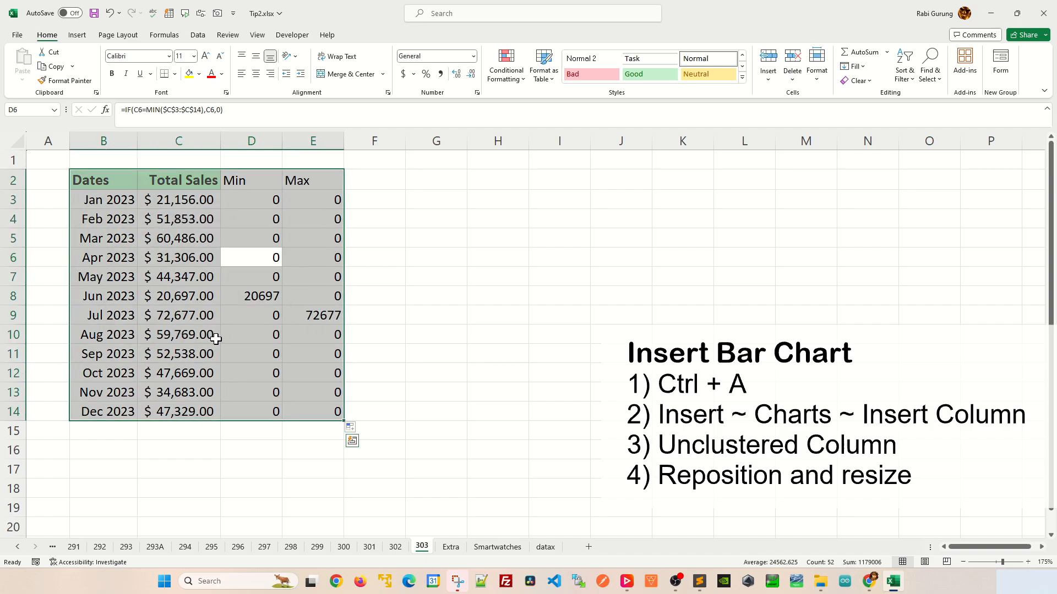
pyautogui.click(77, 36)
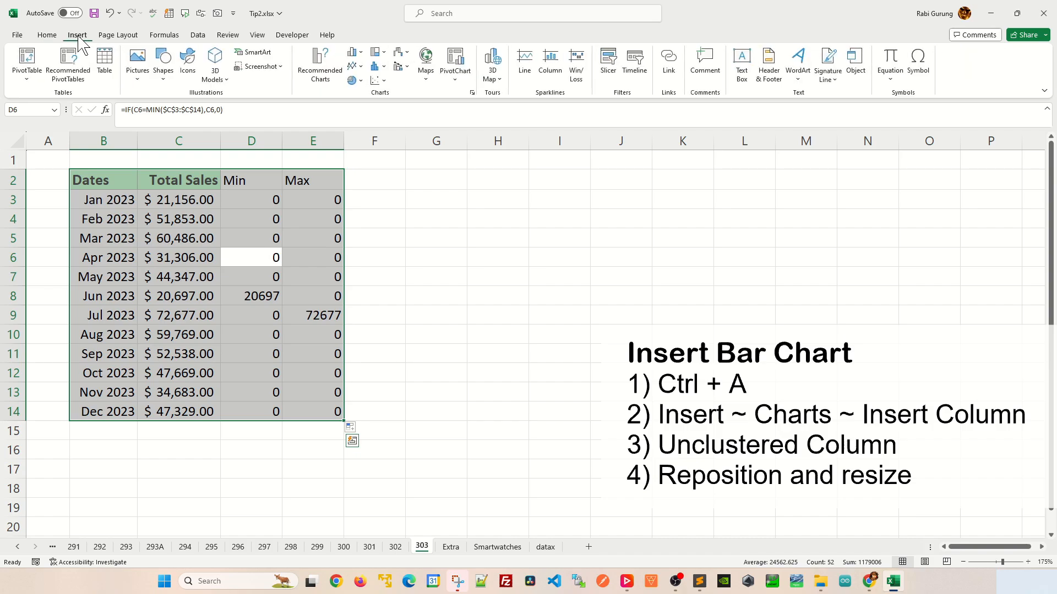
pyautogui.click(354, 52)
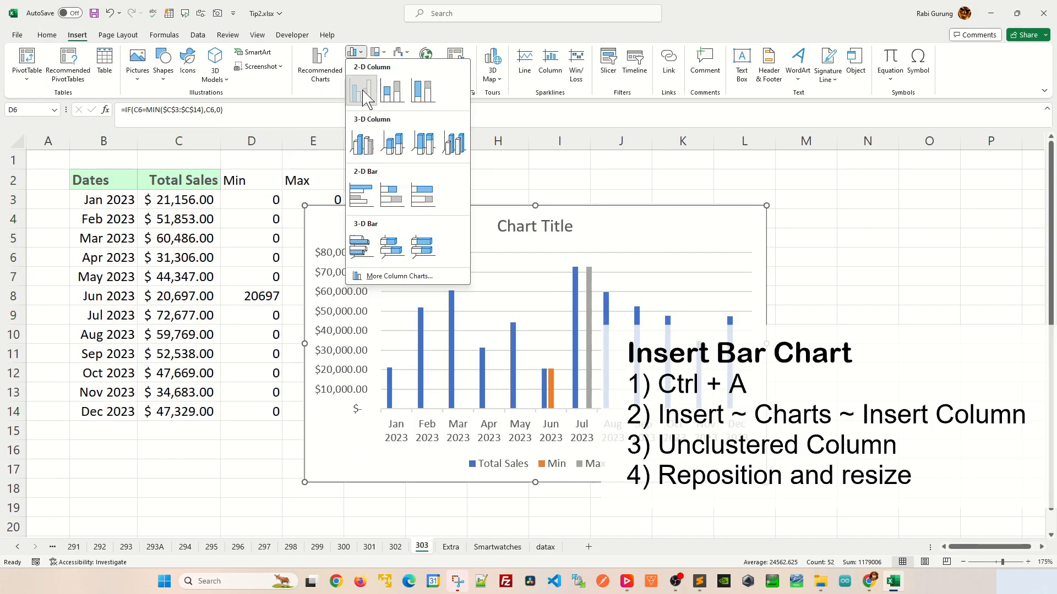
pyautogui.click(361, 92)
pyautogui.moveTo(458, 220); pyautogui.dragTo(510, 181)
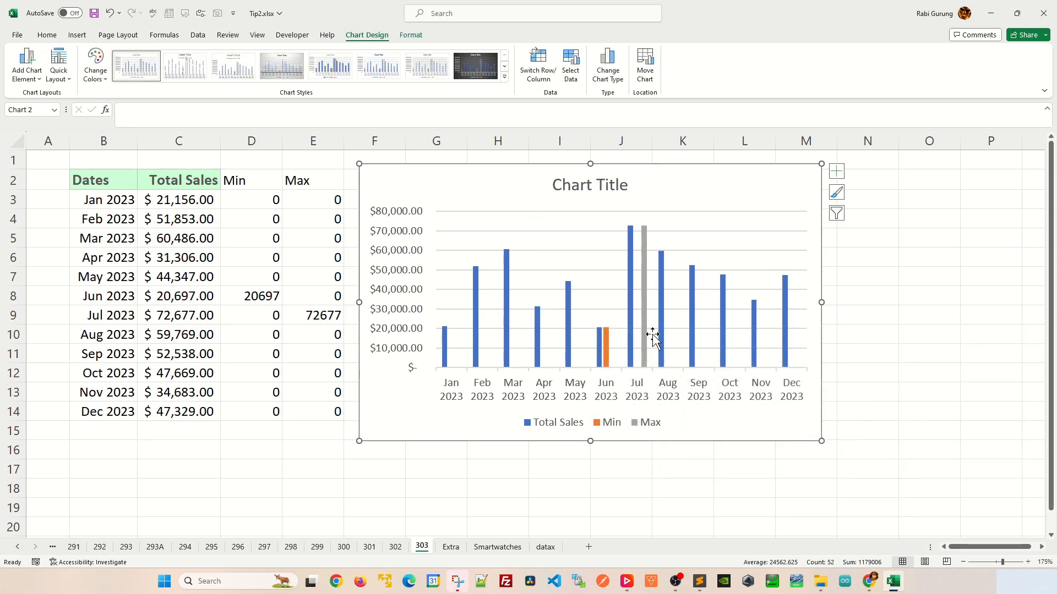
# - Set the series overlap of the Total Sales columns to 100% so the Min and Max columns overlap them
pyautogui.rightClick(507, 297)
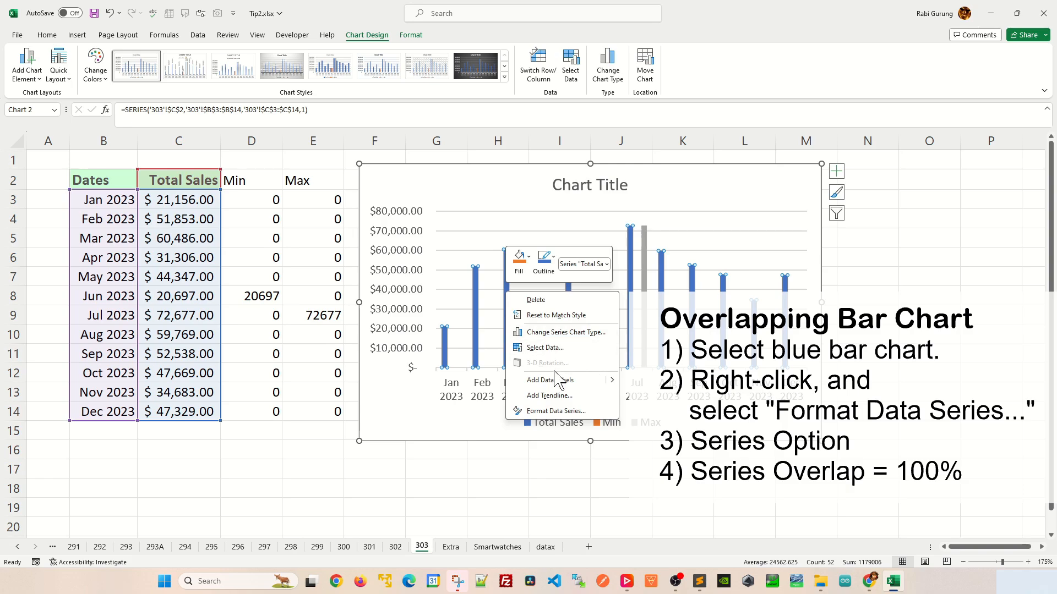
pyautogui.click(556, 412)
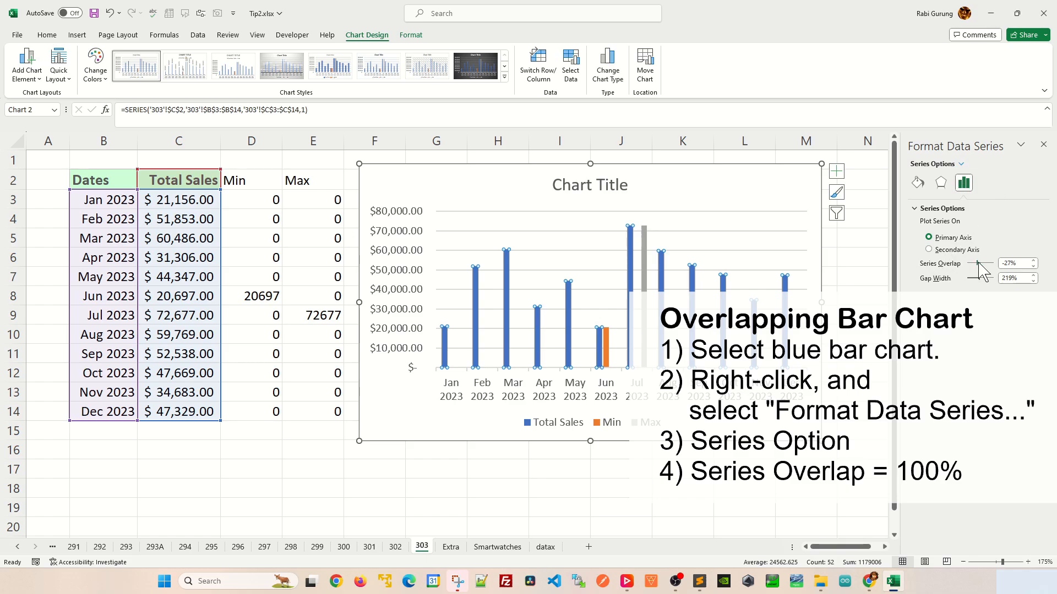
pyautogui.moveTo(978, 262); pyautogui.dragTo(998, 264)
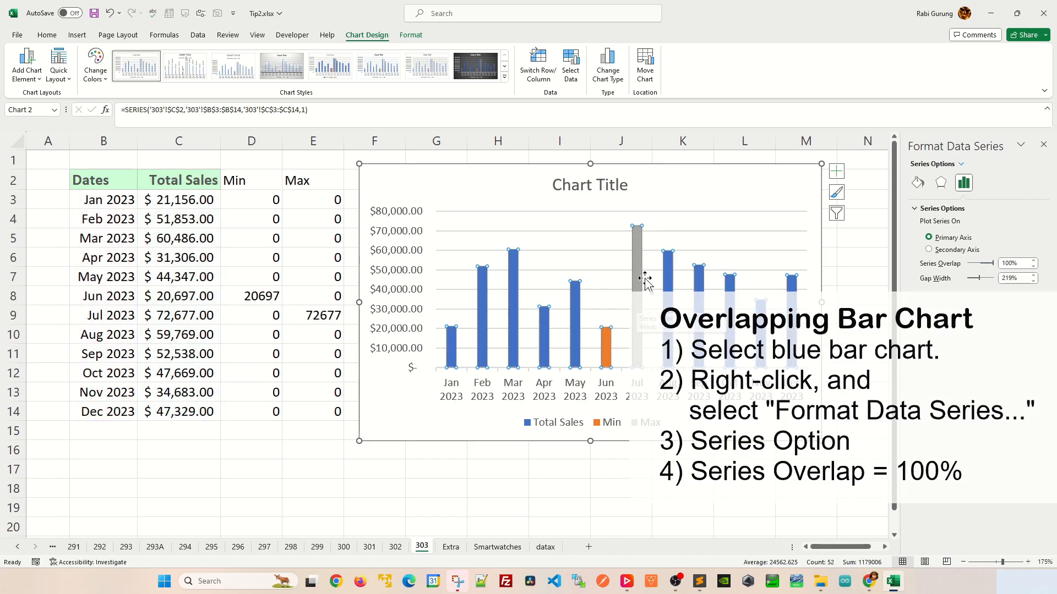
pyautogui.moveTo(604, 345)
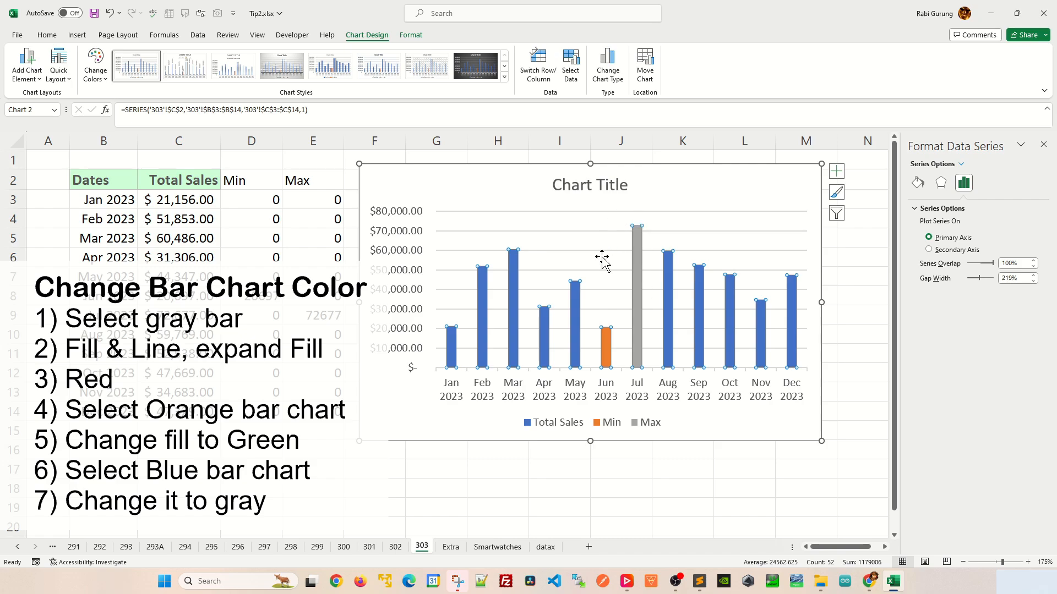
# - Change the fill color of the Max series, the gray July column, to standard red
pyautogui.rightClick(638, 238)
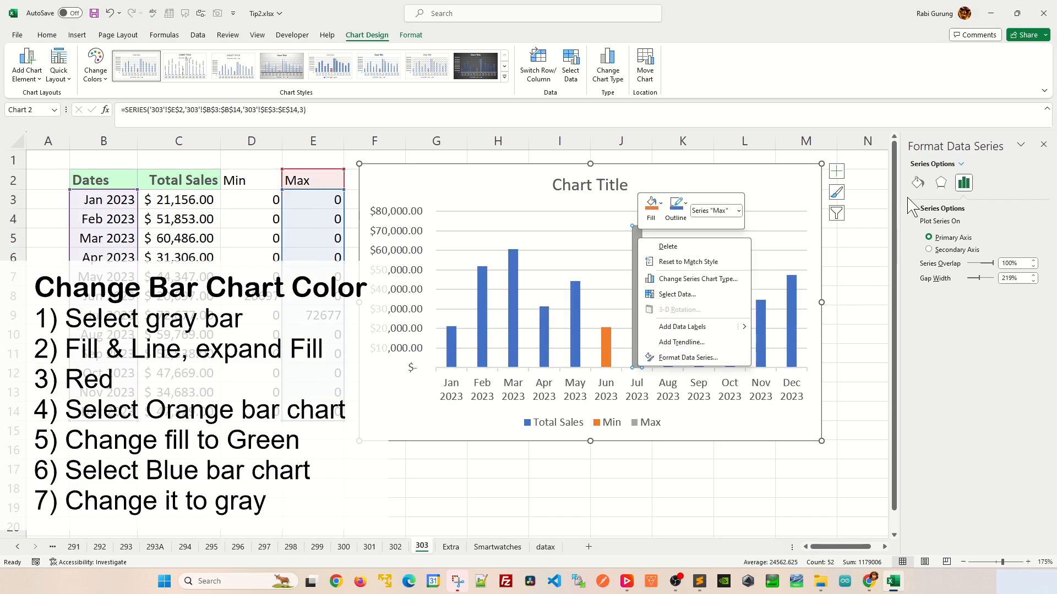
pyautogui.click(696, 359)
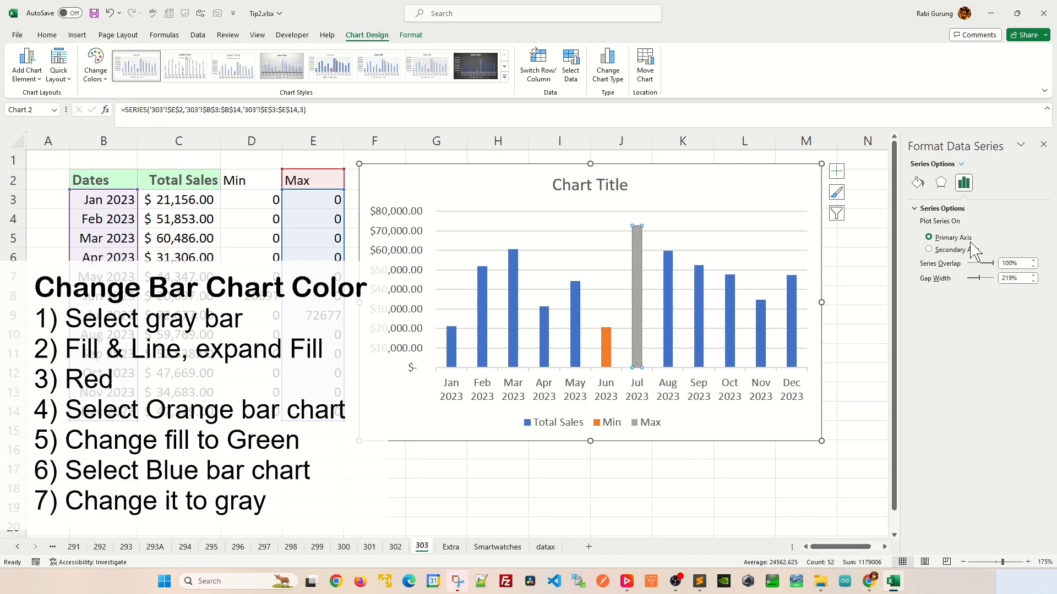
pyautogui.click(918, 184)
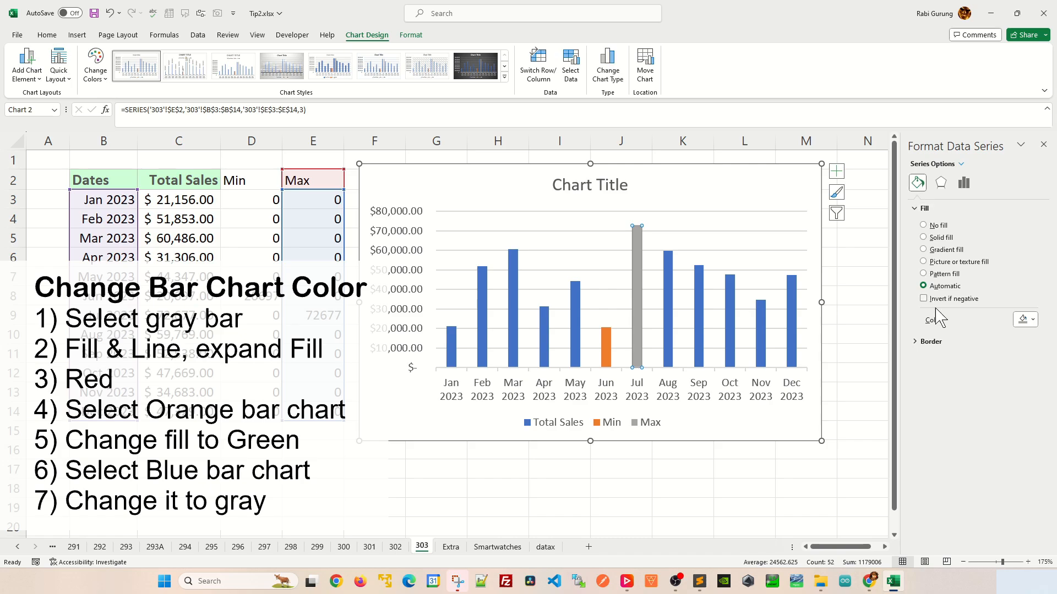
pyautogui.click(915, 209)
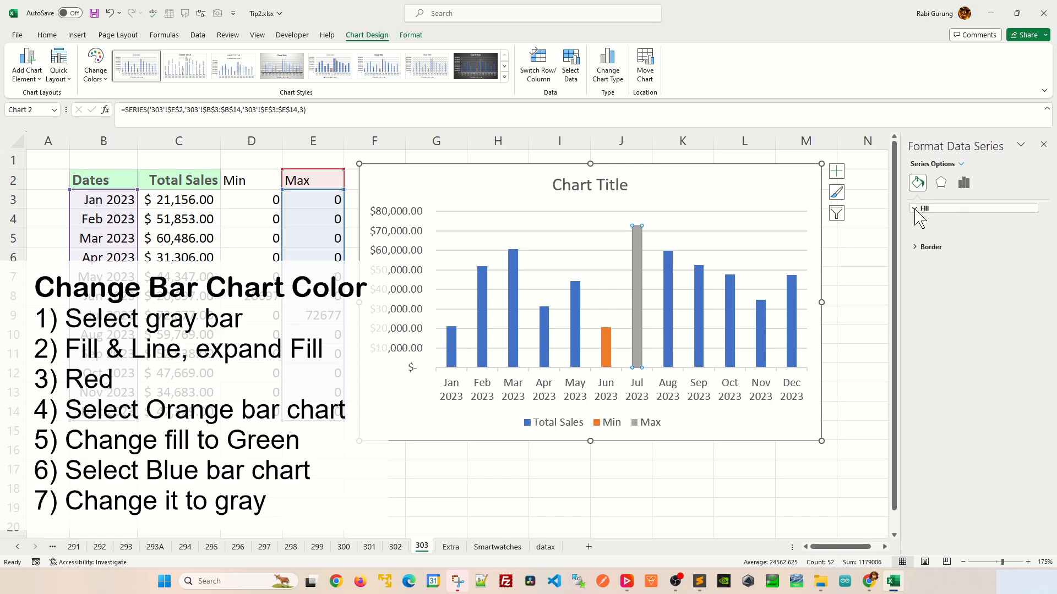
pyautogui.click(916, 209)
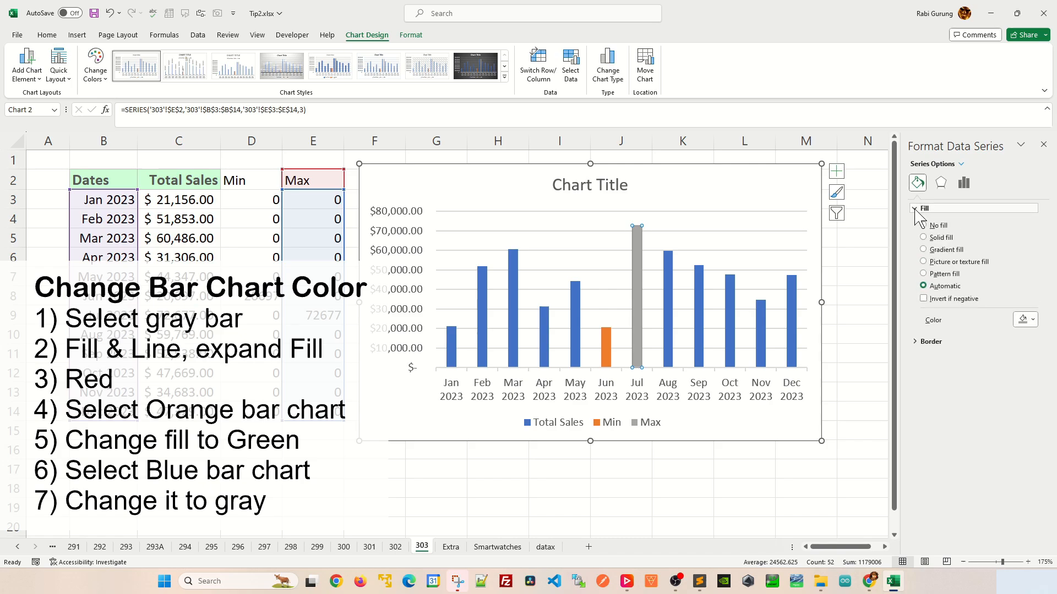
pyautogui.click(1024, 323)
pyautogui.click(974, 428)
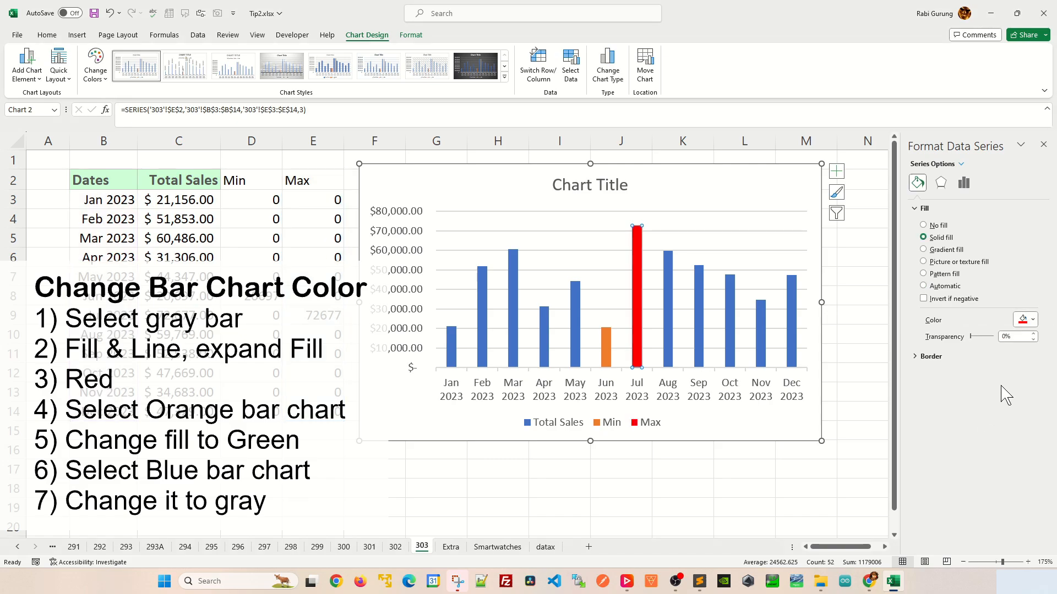
# - Change the fill color of the Min series, the orange June column, to standard light green
pyautogui.click(607, 347)
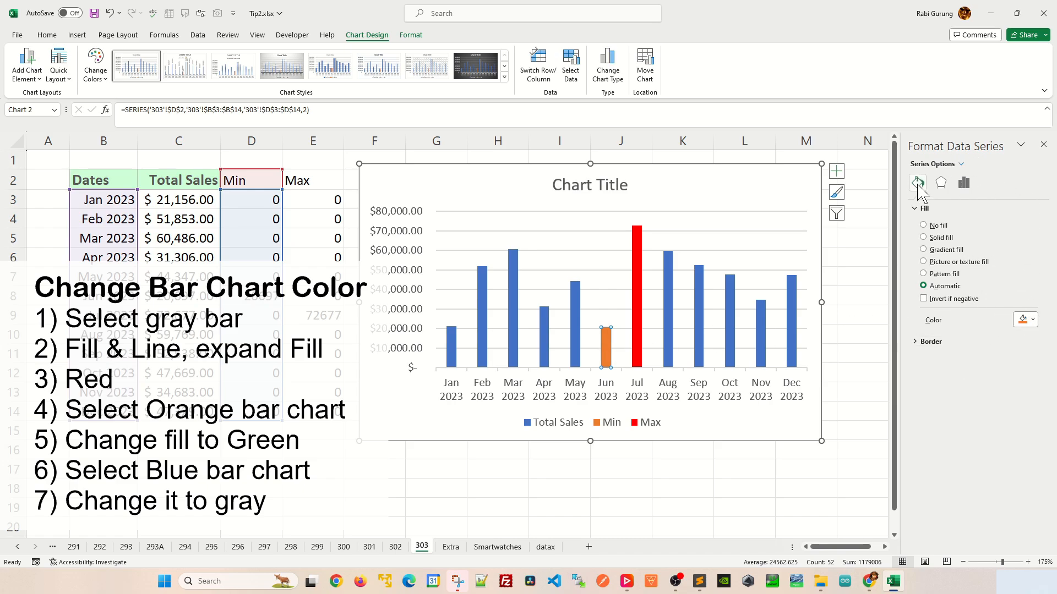
pyautogui.click(1027, 320)
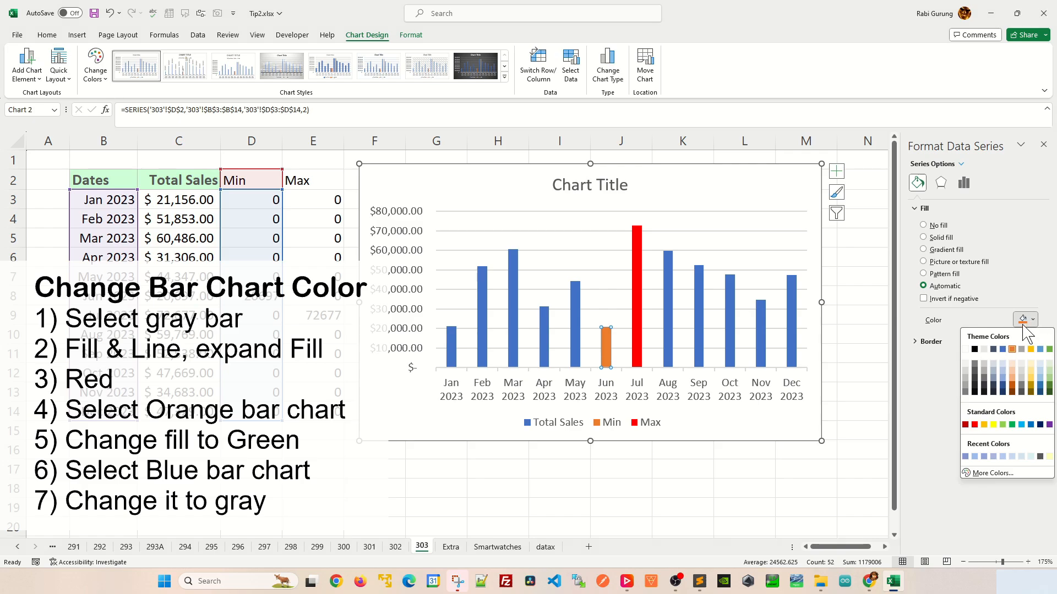
pyautogui.click(1004, 425)
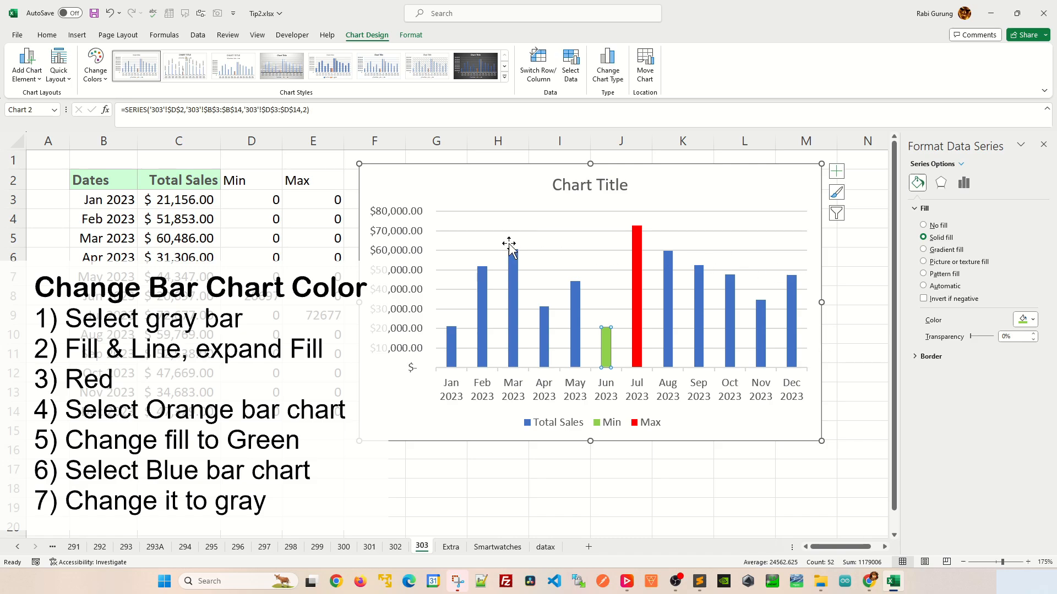
# - Change the fill color of the blue Total Sales series to dark gray and deselect the chart
pyautogui.click(513, 295)
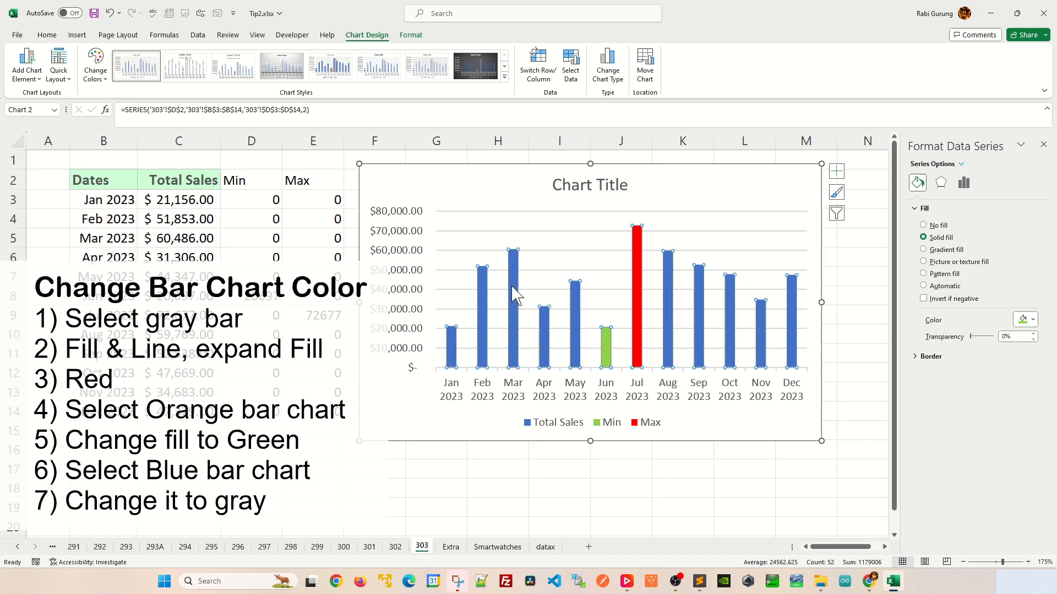
pyautogui.click(1033, 324)
pyautogui.click(984, 385)
pyautogui.press('Escape')
pyautogui.press('Escape')
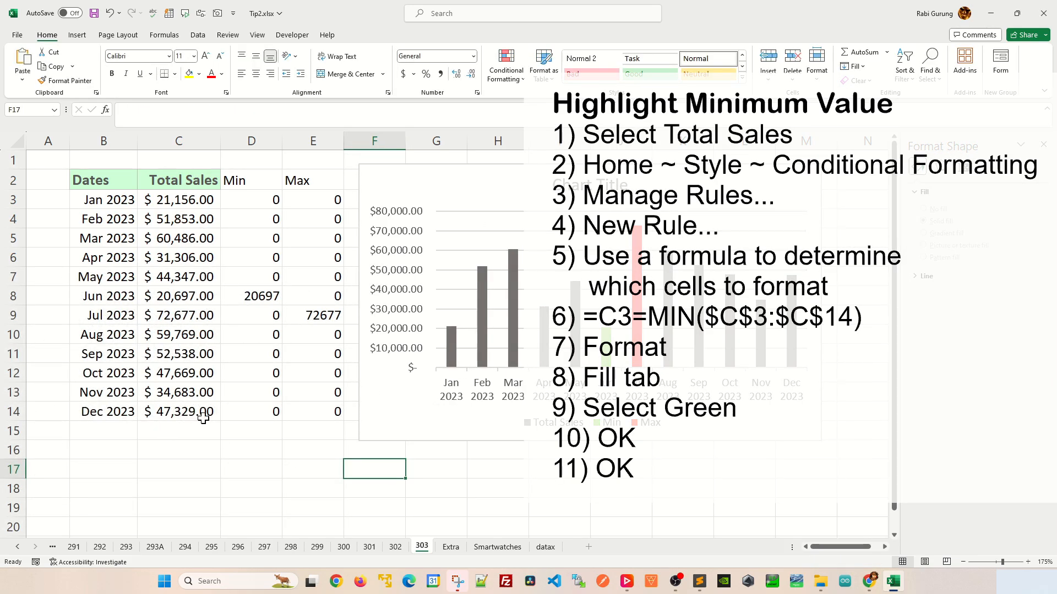
# - Start a formula-based conditional formatting rule for the Total Sales cells C3:C14 and enter =C3=MIN($C$3:$C$13) as its formula
pyautogui.moveTo(195, 203); pyautogui.dragTo(185, 412)
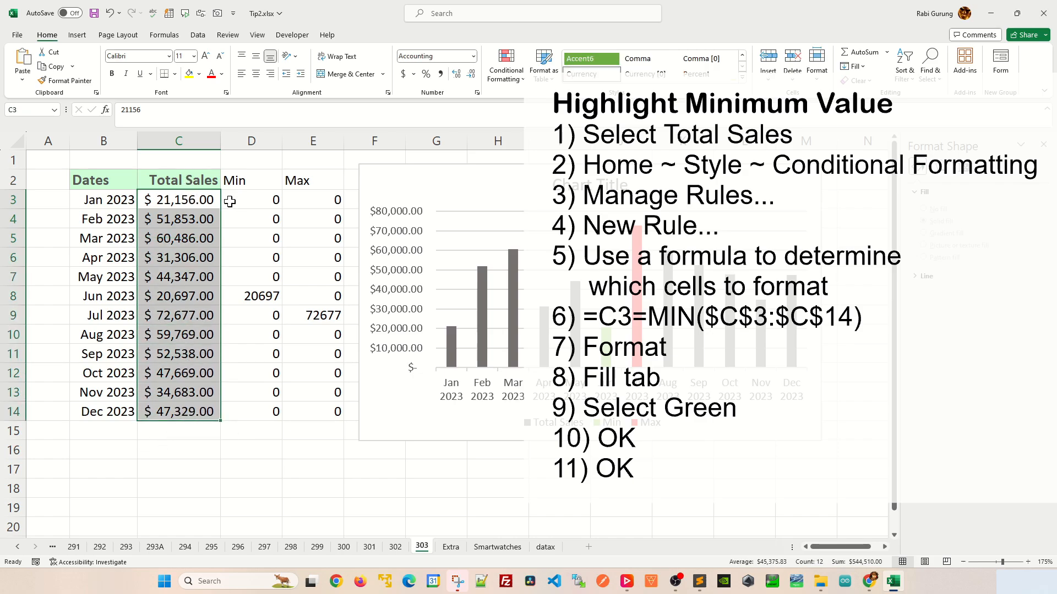
pyautogui.click(506, 74)
pyautogui.click(530, 245)
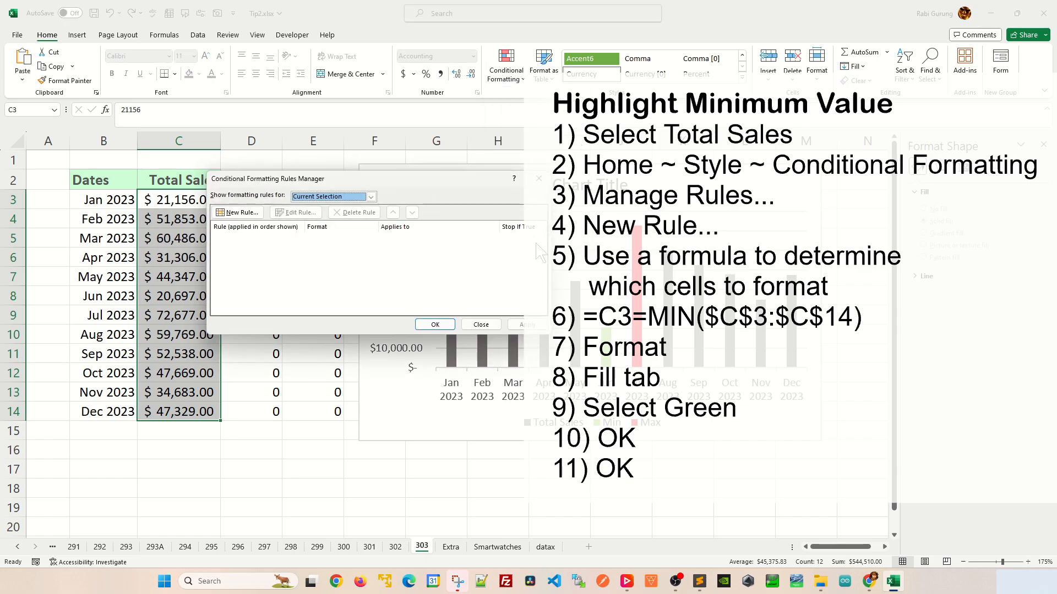
pyautogui.click(244, 215)
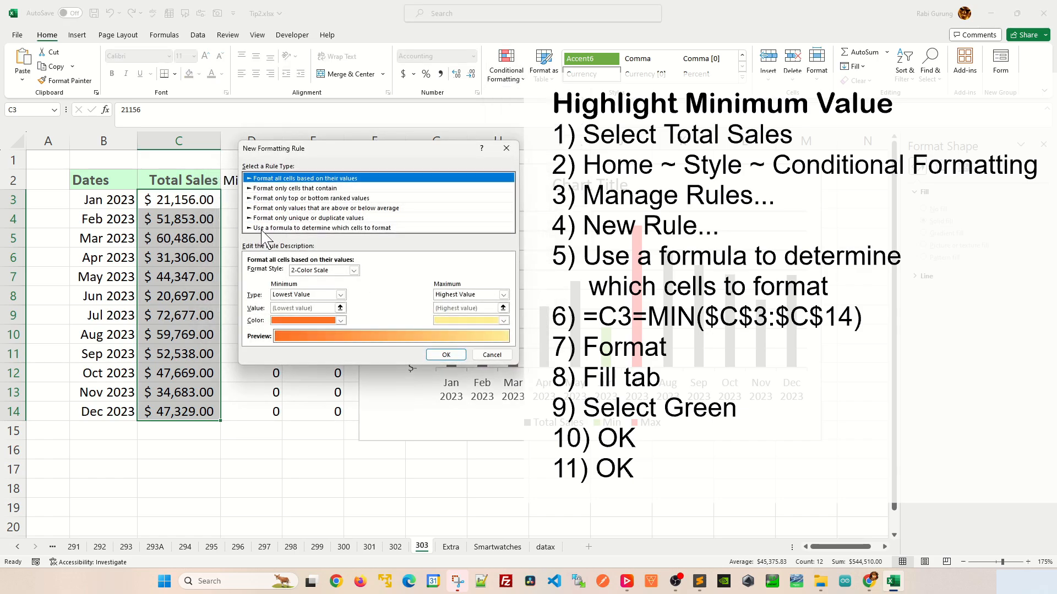
pyautogui.click(263, 230)
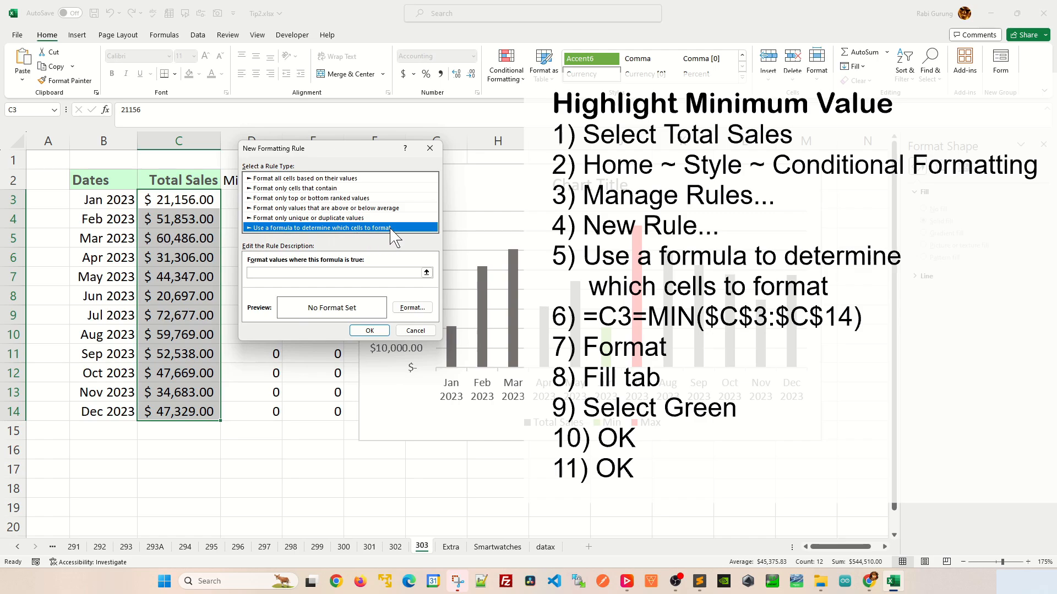
pyautogui.click(310, 273)
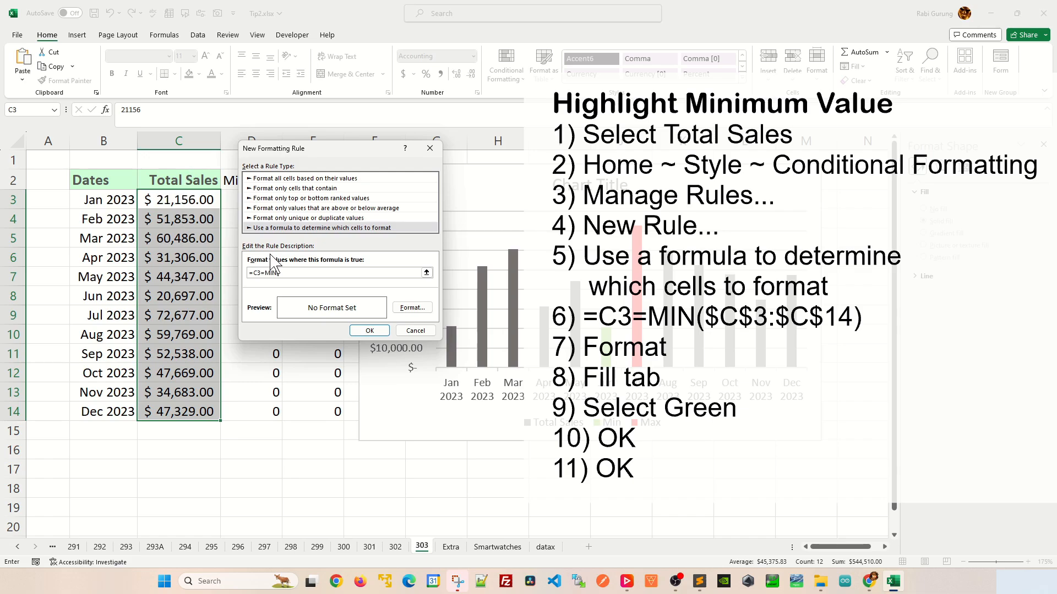
pyautogui.moveTo(195, 201); pyautogui.dragTo(194, 398)
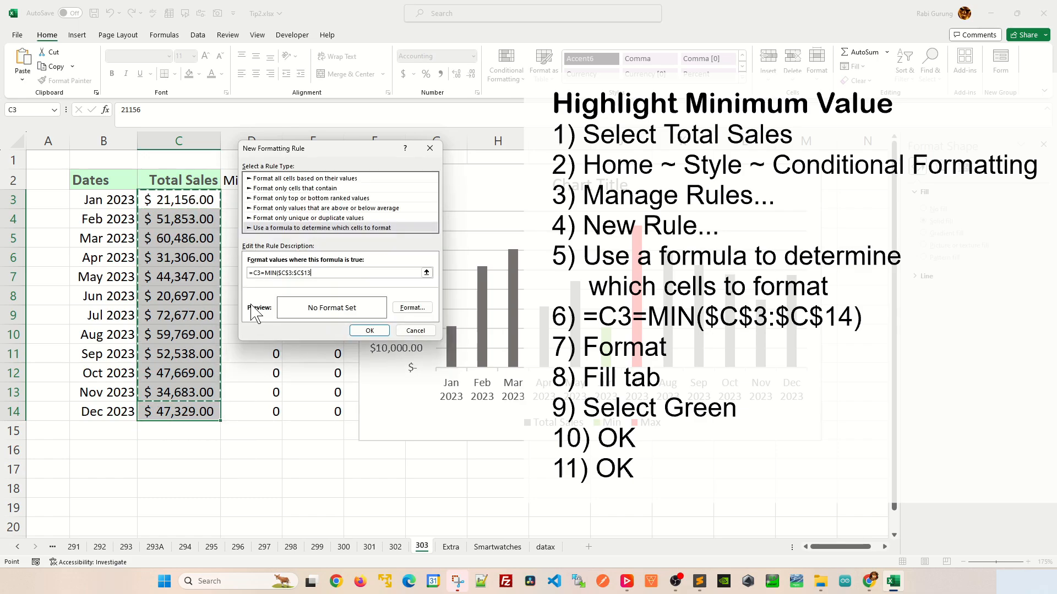
pyautogui.write(')')
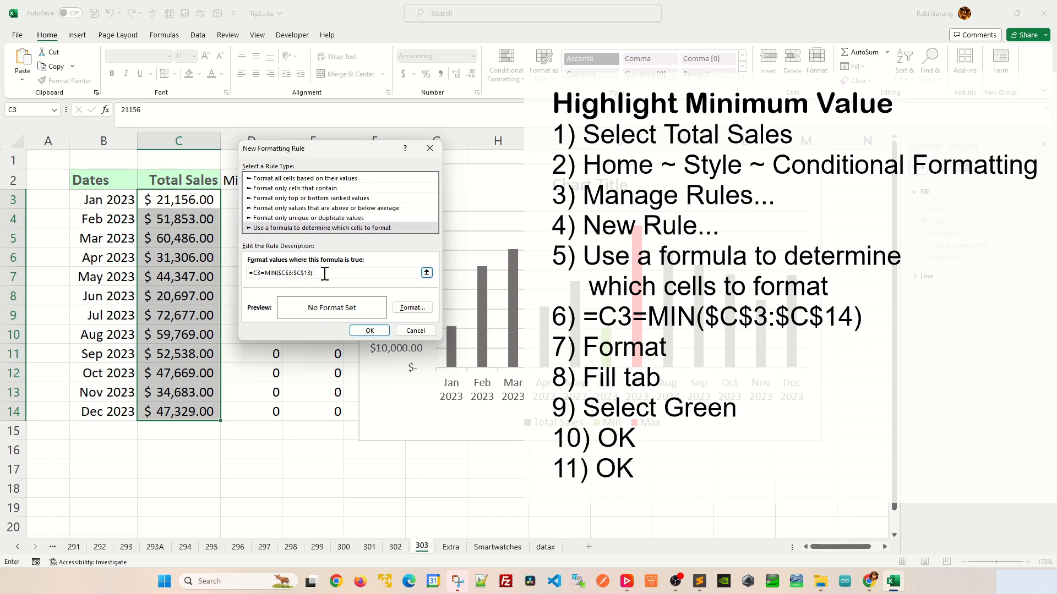
# - Give the minimum-value rule a standard light green fill and add it to the rules list
pyautogui.click(414, 308)
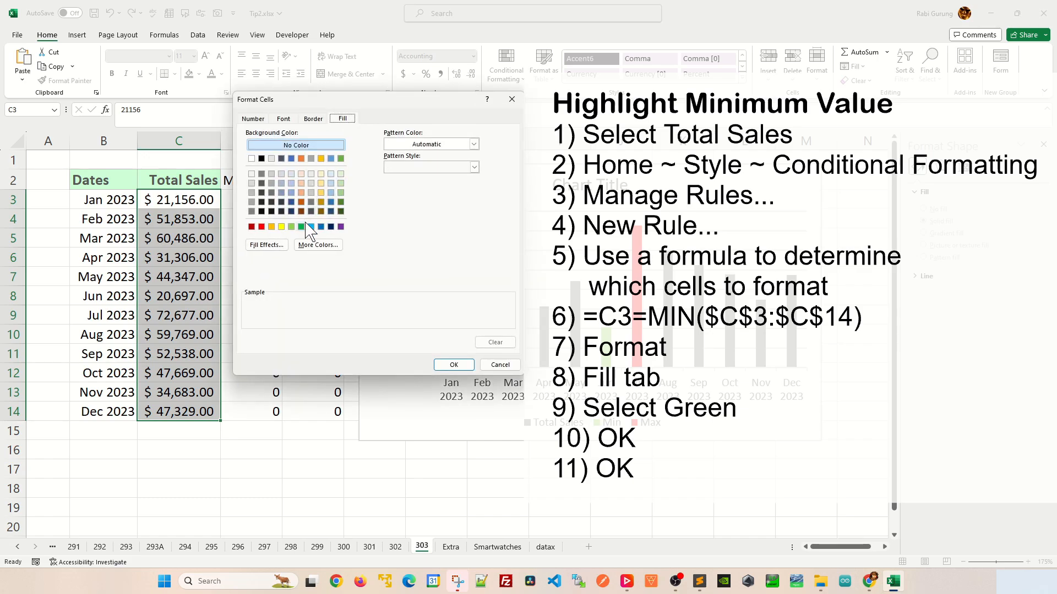
pyautogui.click(292, 227)
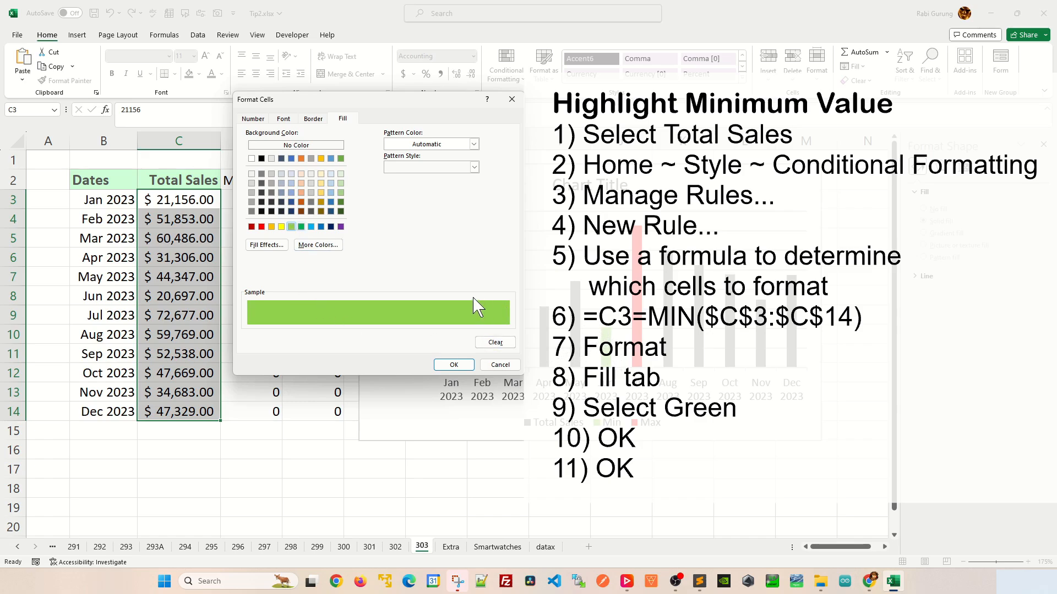
pyautogui.click(454, 366)
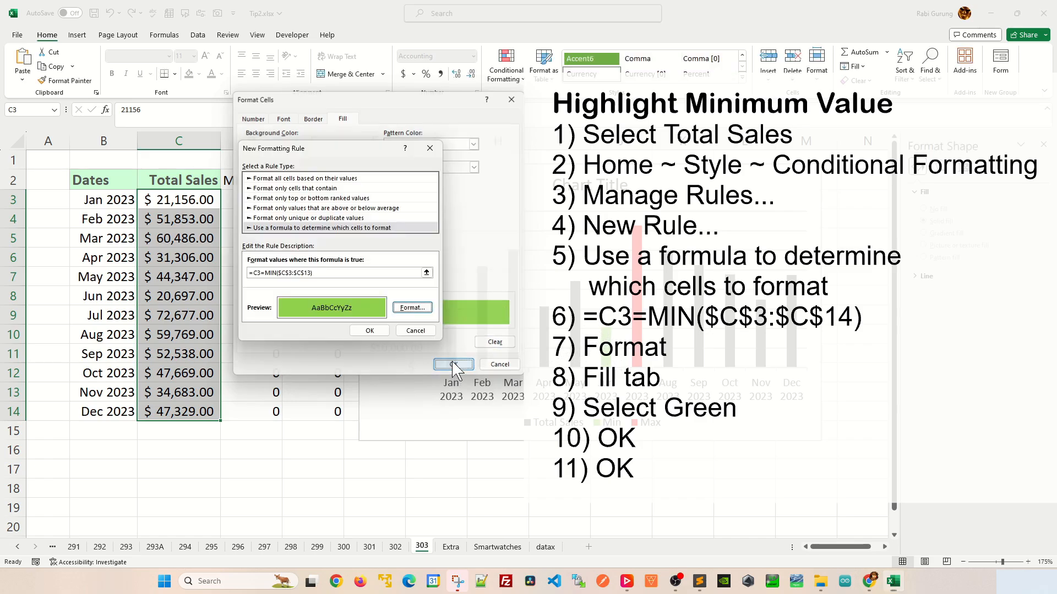
pyautogui.click(369, 331)
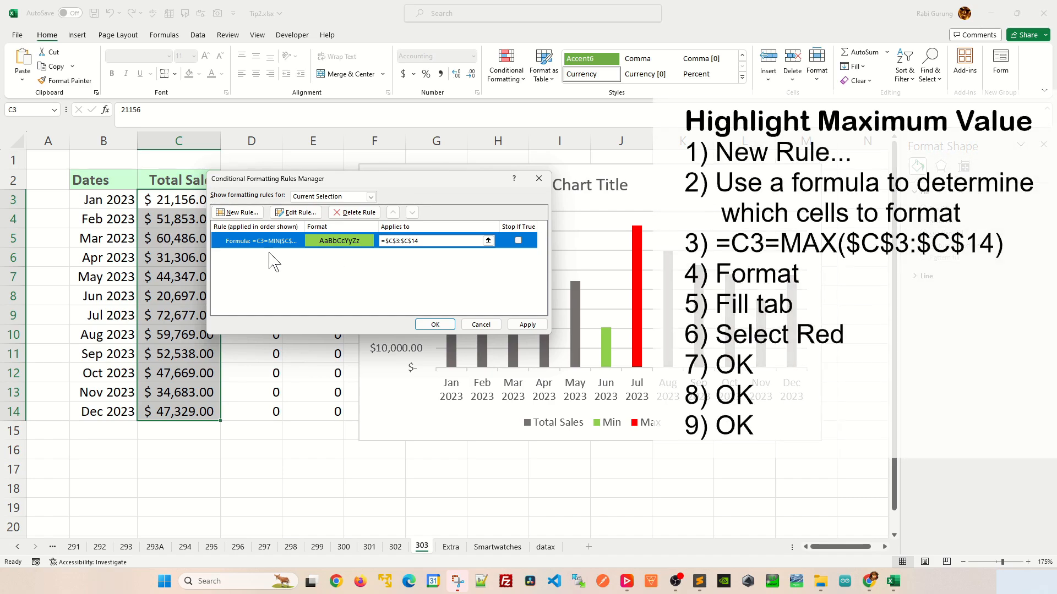
# - Start a second formula-based rule for the same cells and enter =C3=MAX($C$3:$C$14) as its formula
pyautogui.click(236, 213)
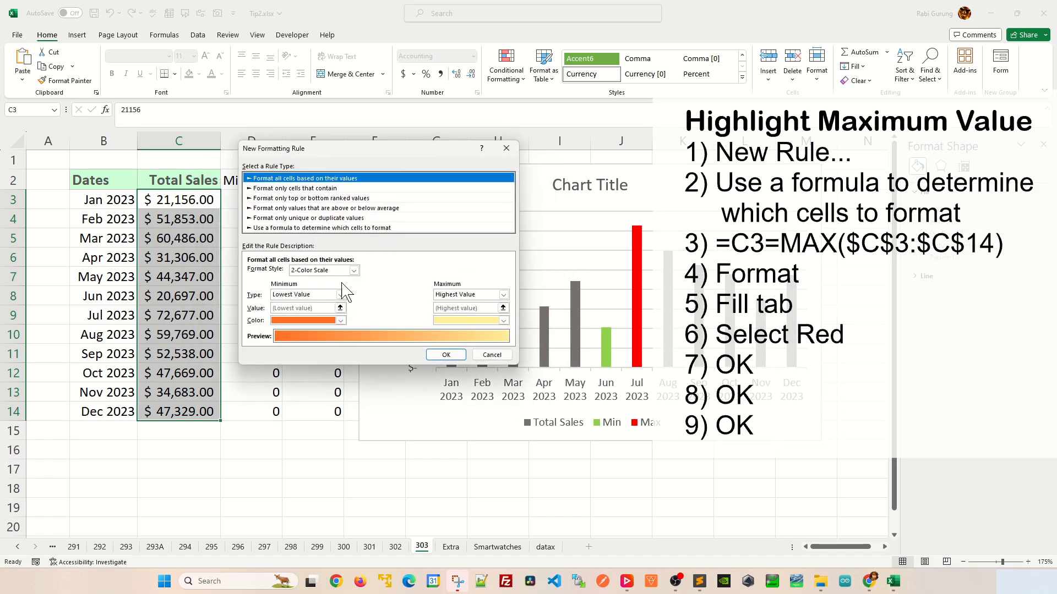
pyautogui.click(271, 228)
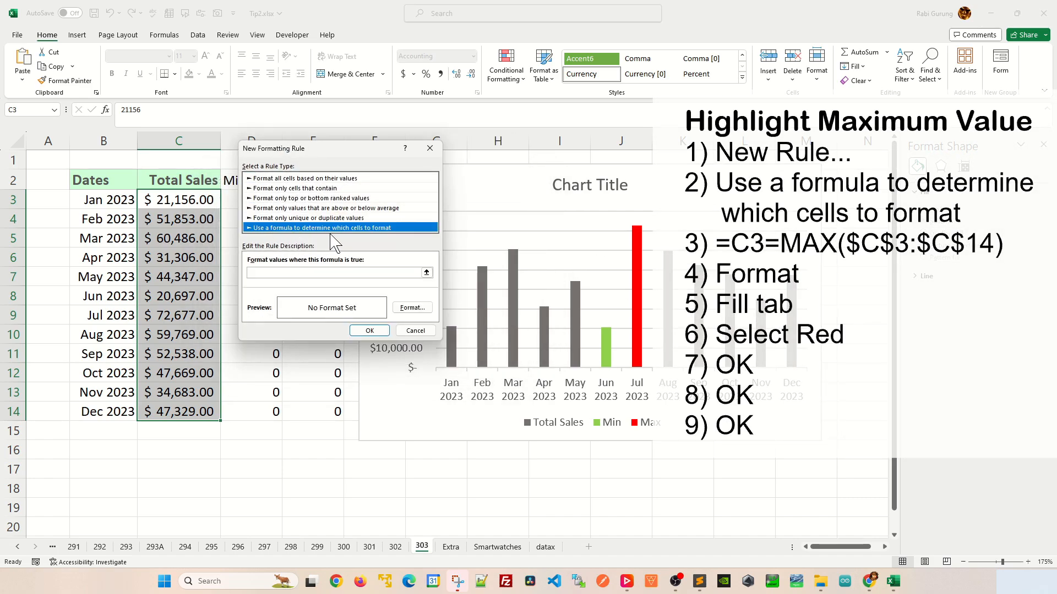
pyautogui.click(342, 271)
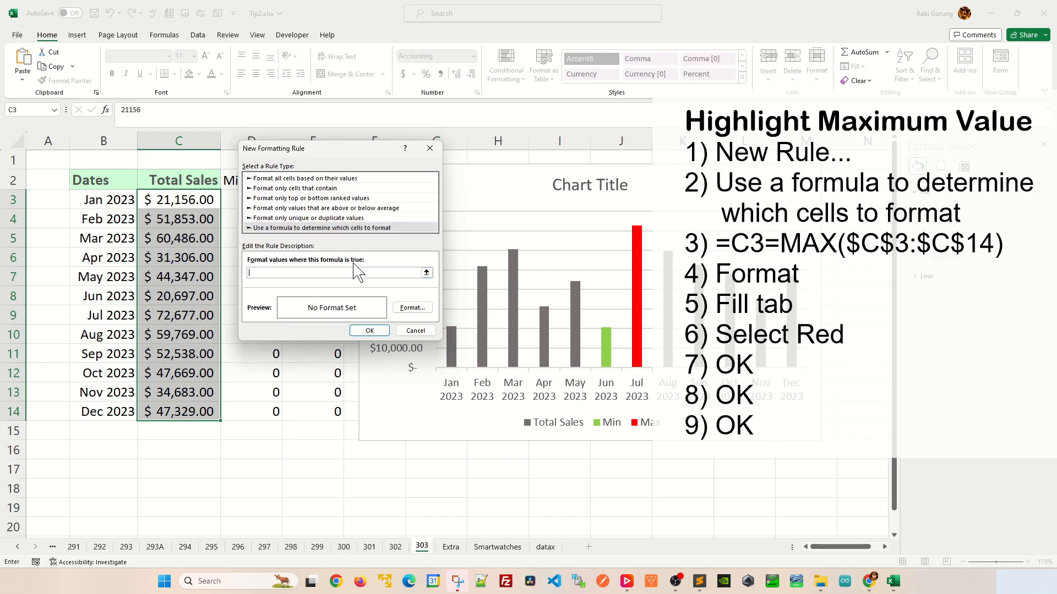
pyautogui.write('=C3=MAX(')
pyautogui.moveTo(202, 199); pyautogui.dragTo(198, 409)
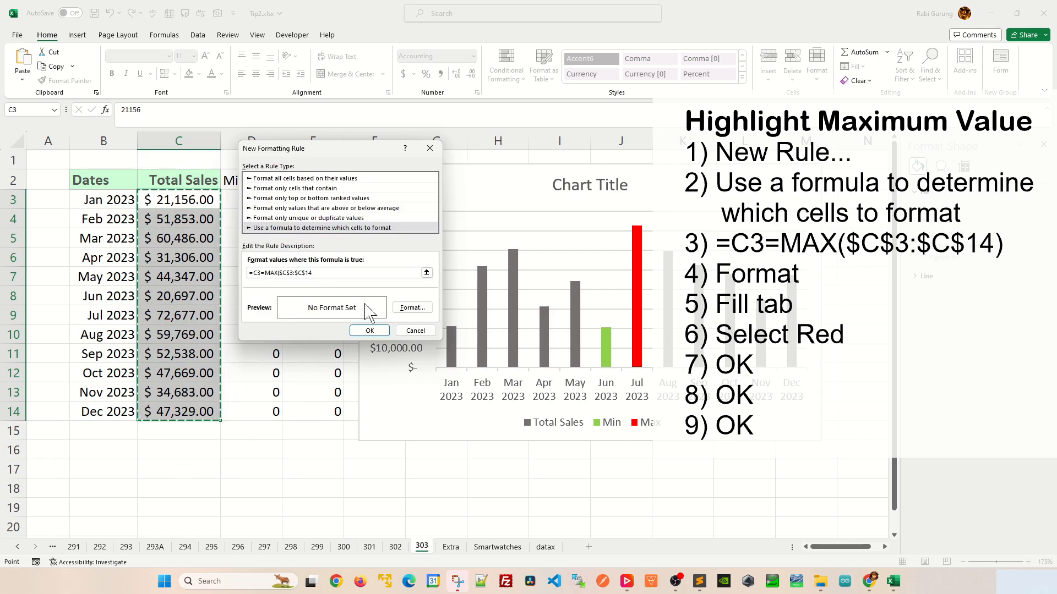
pyautogui.write(')')
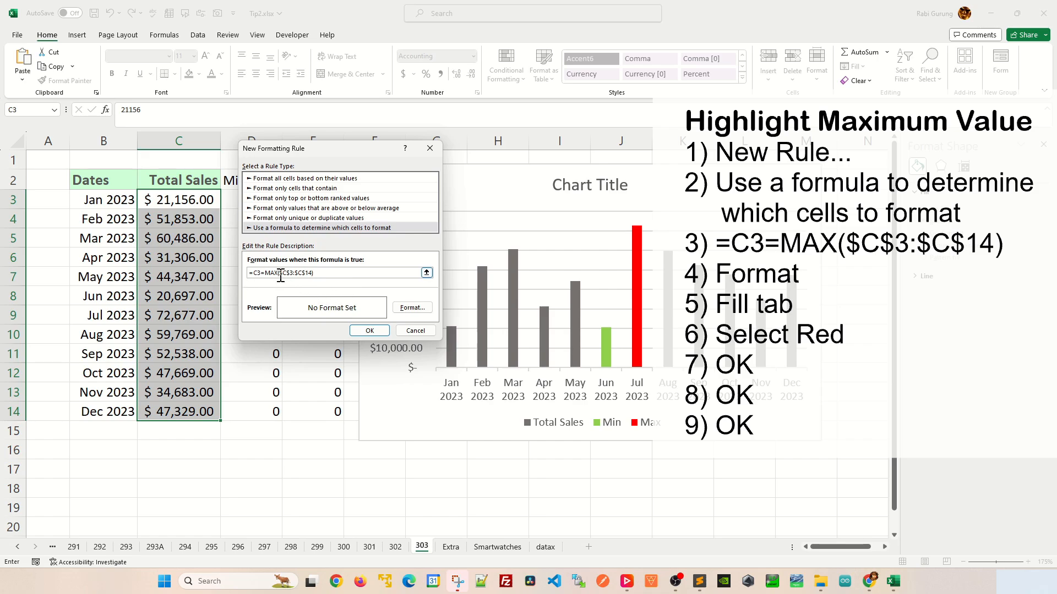
# - Give the maximum-value rule a standard red fill and apply both rules, checking the Total Sales cells C9 and C8
pyautogui.click(412, 308)
pyautogui.click(343, 118)
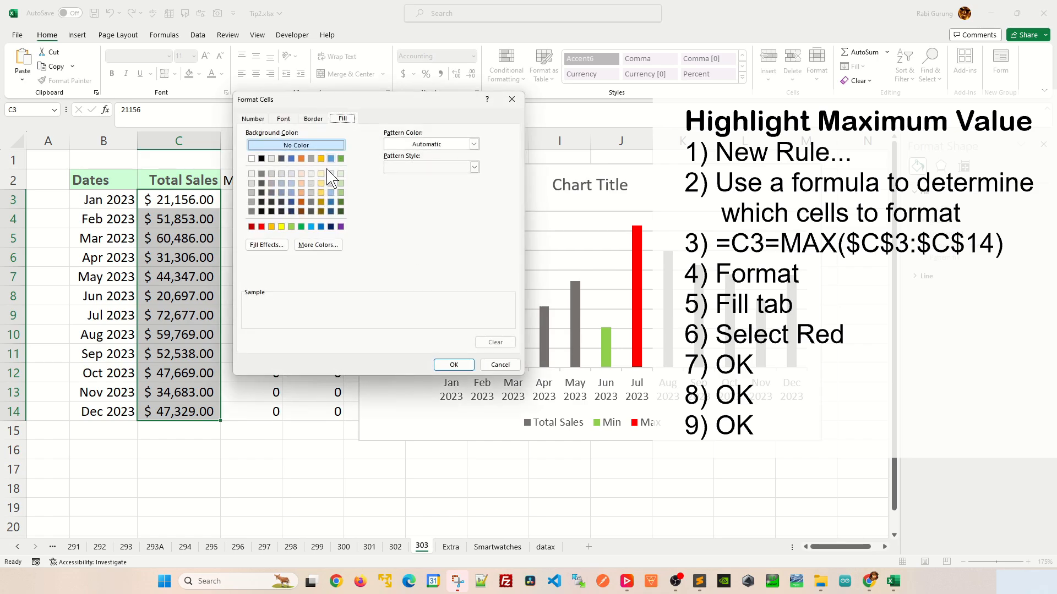
pyautogui.click(261, 227)
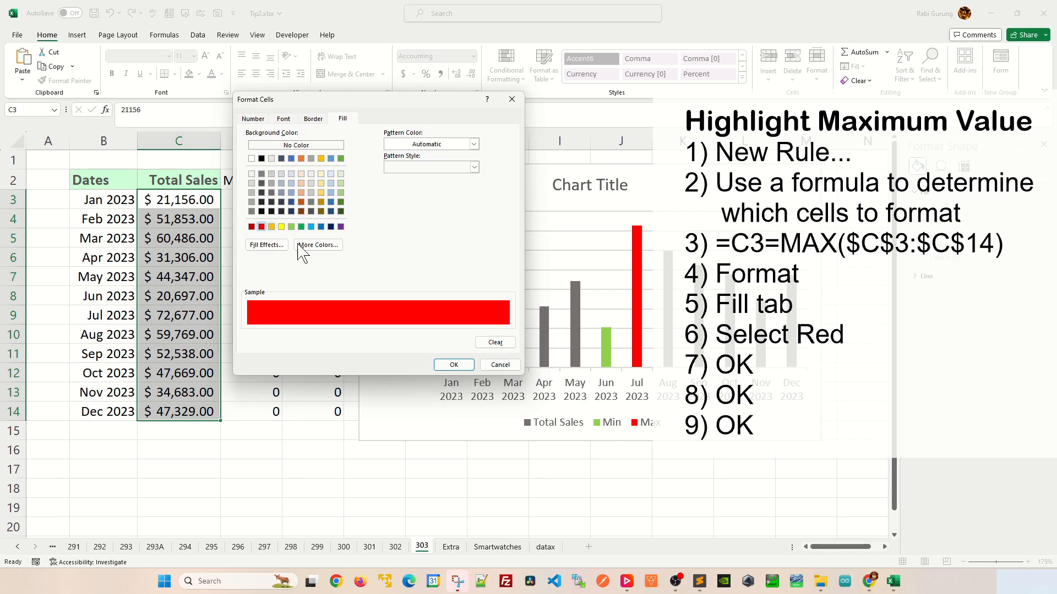
pyautogui.click(453, 368)
pyautogui.click(372, 332)
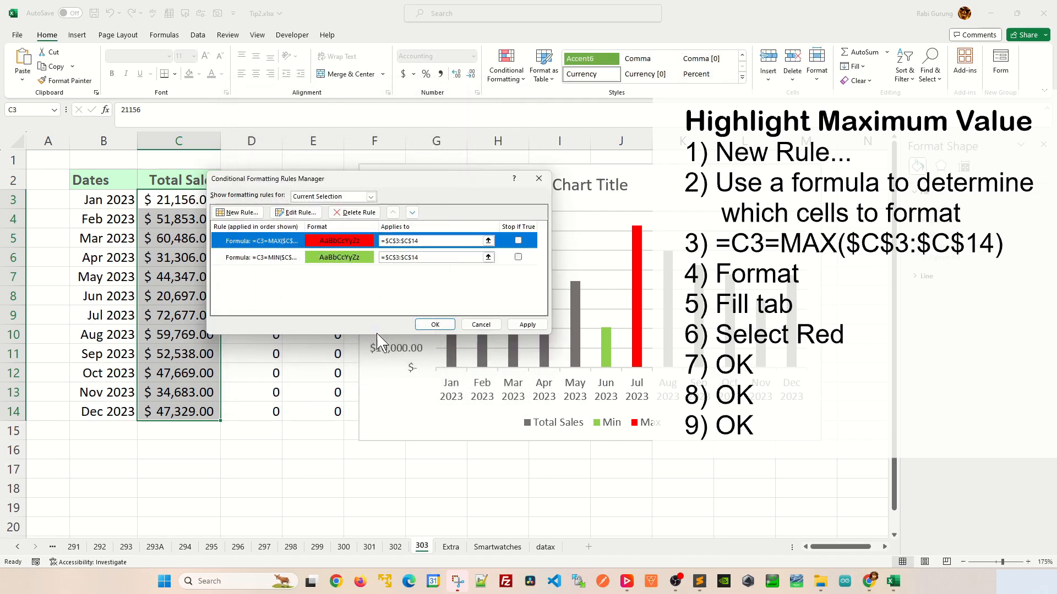
pyautogui.click(439, 325)
pyautogui.click(276, 329)
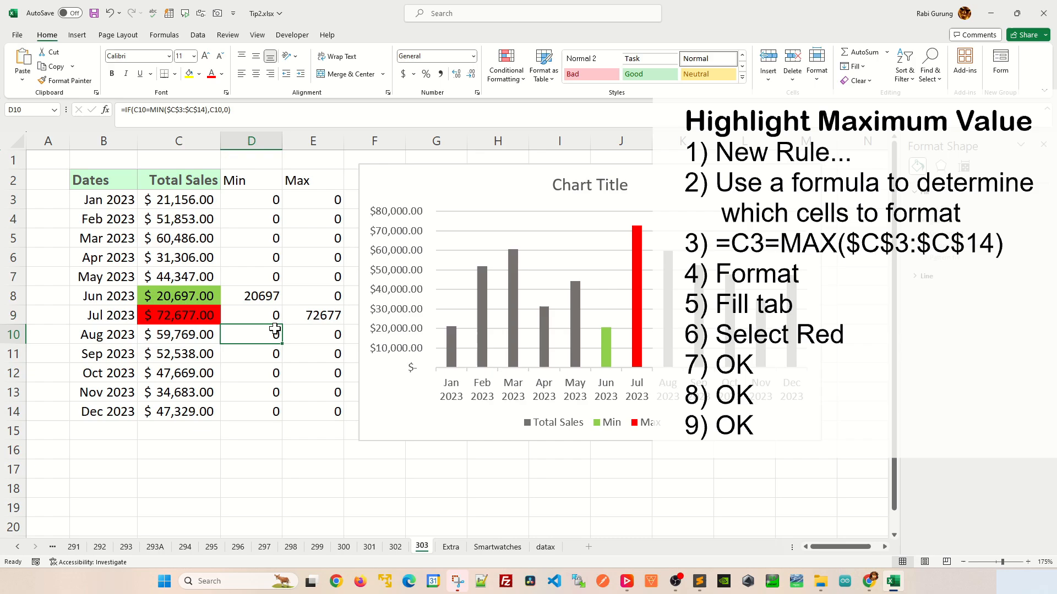
pyautogui.click(197, 316)
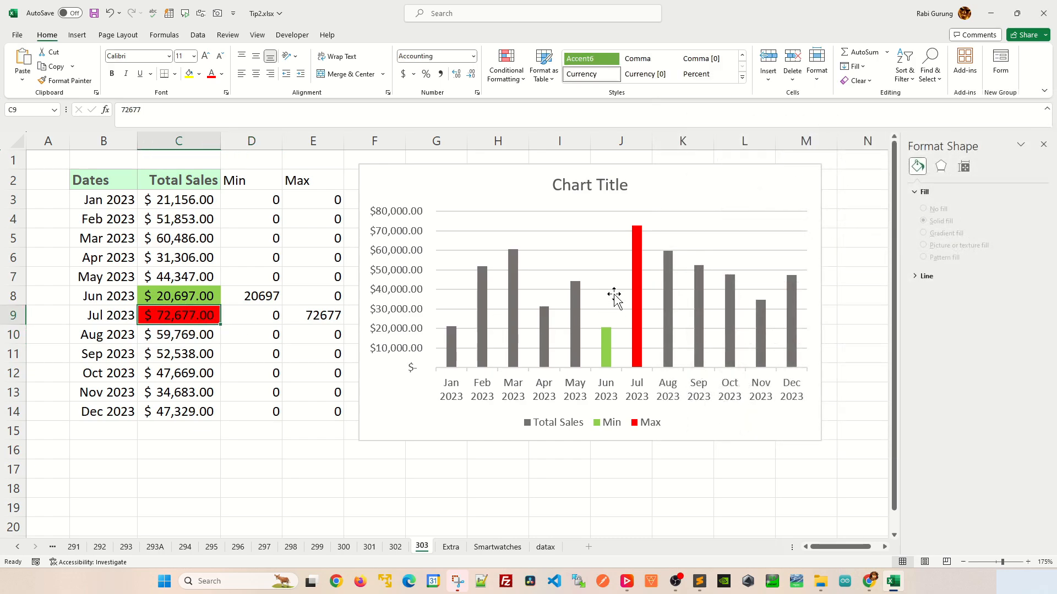
pyautogui.click(198, 297)
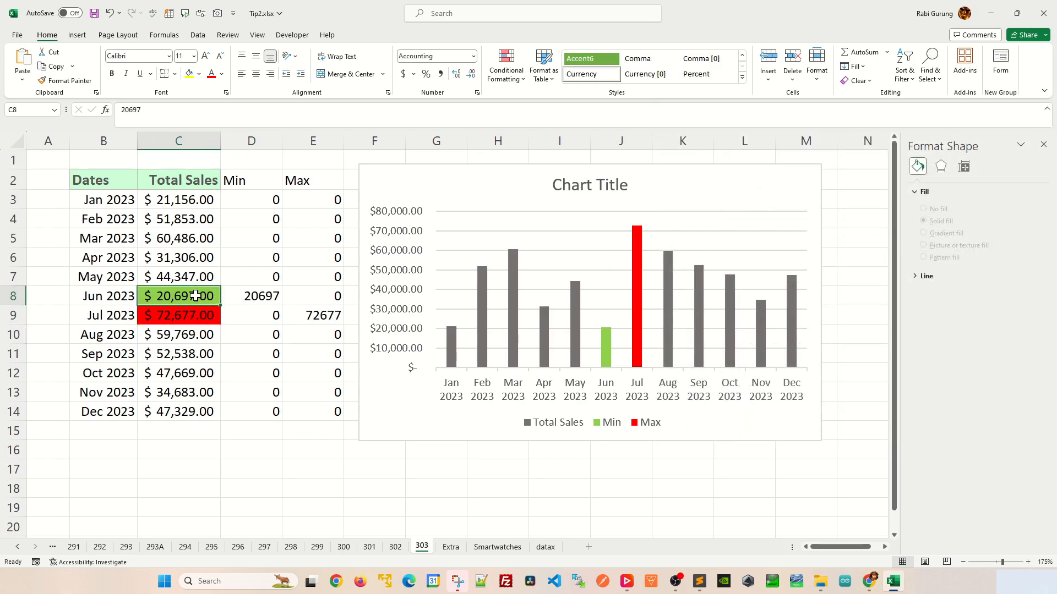